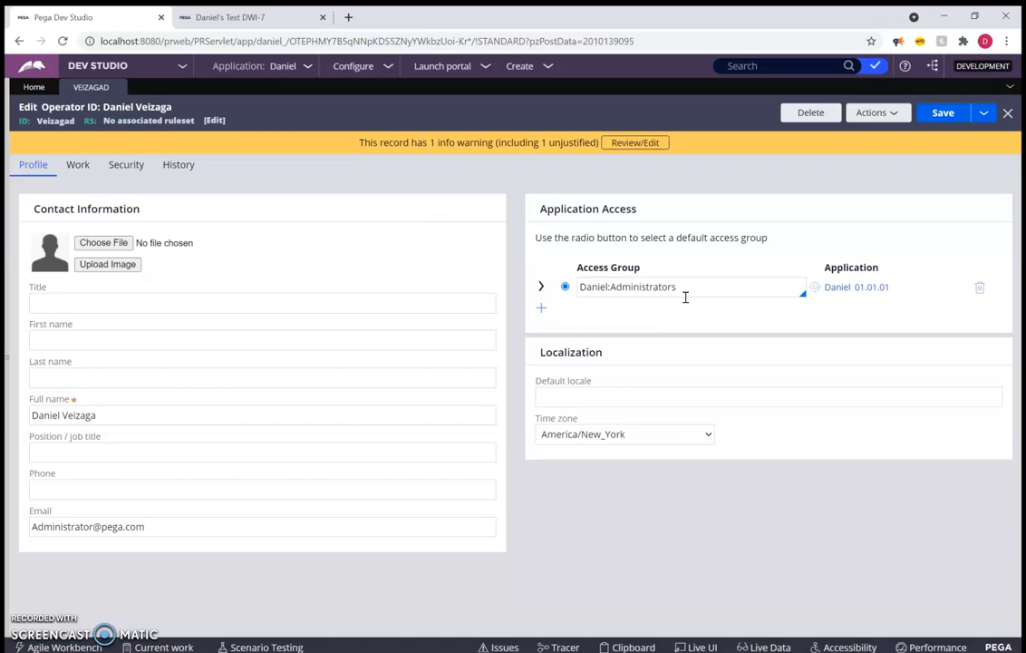
Review the operator record's contact information, work routing and availability, and security access settings, and return to the profile details
click(81, 336)
click(81, 336)
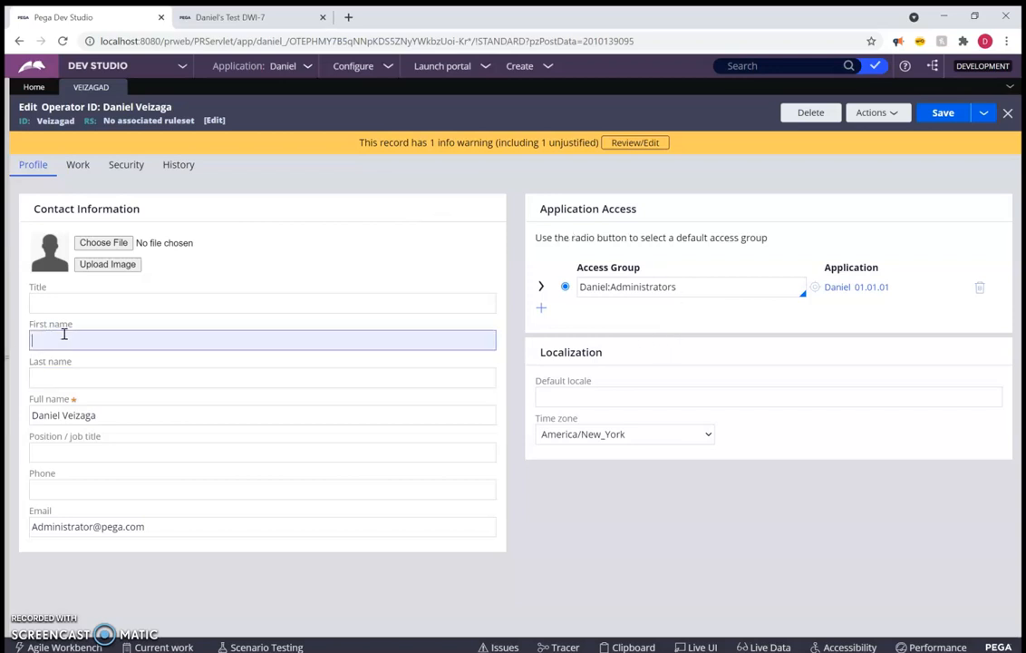
click(638, 539)
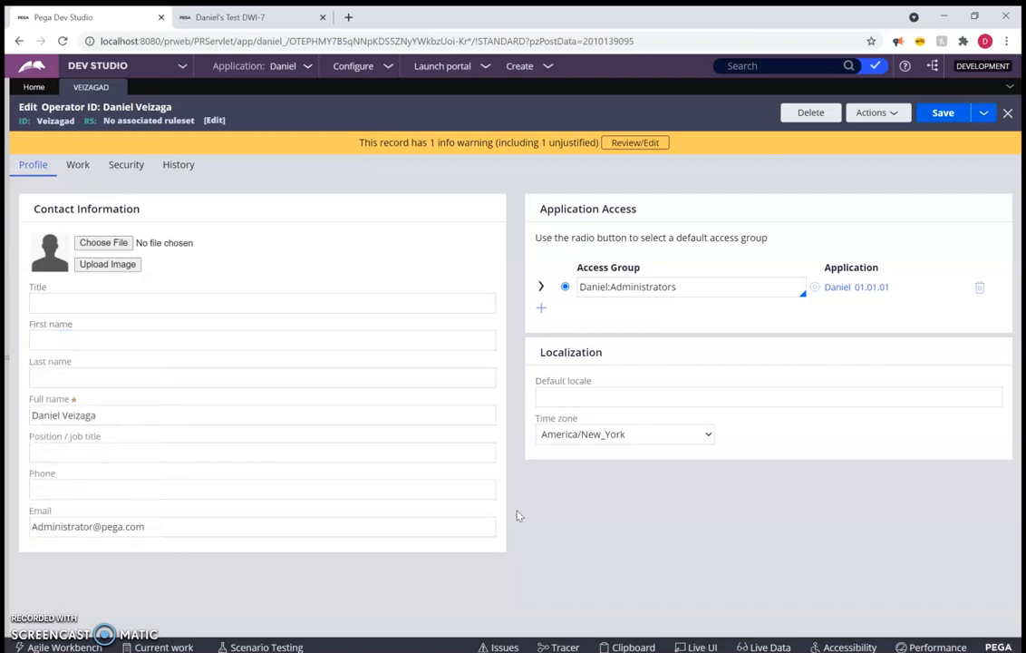
click(629, 435)
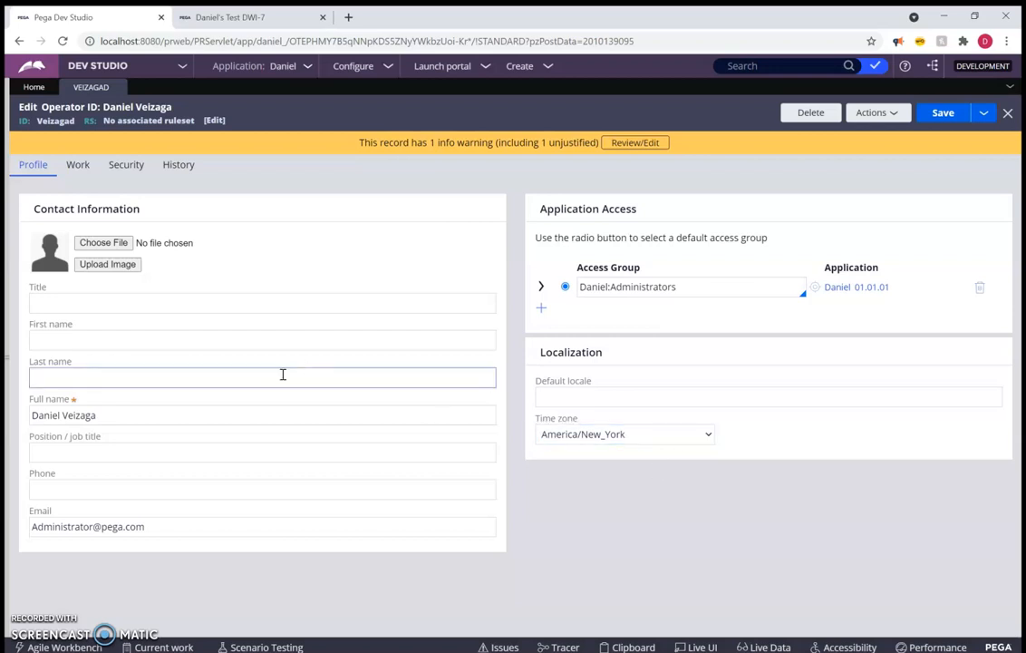
click(78, 164)
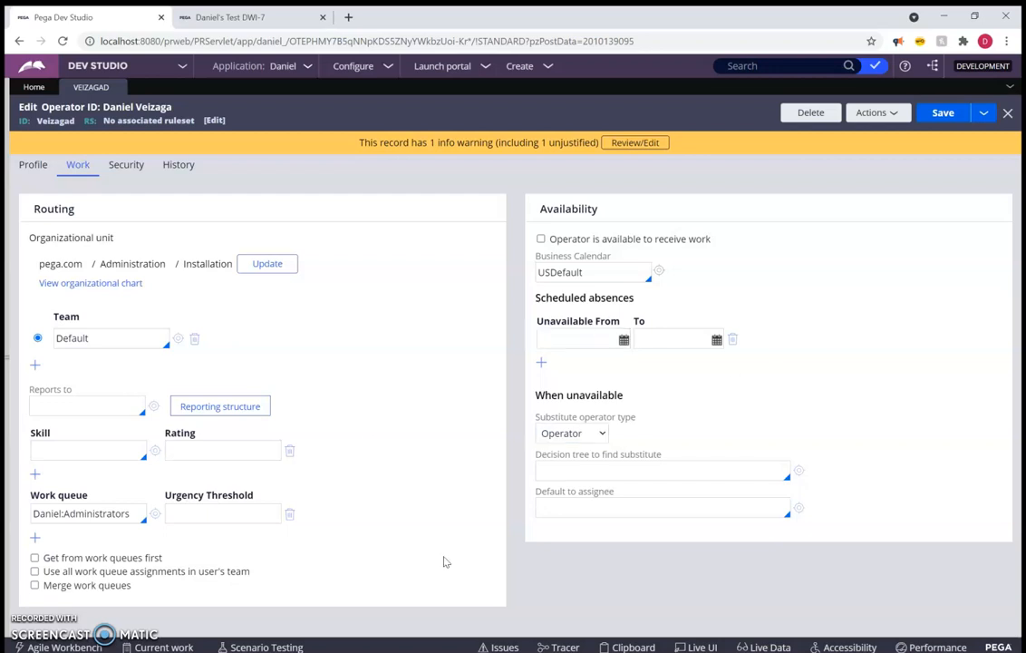
click(134, 165)
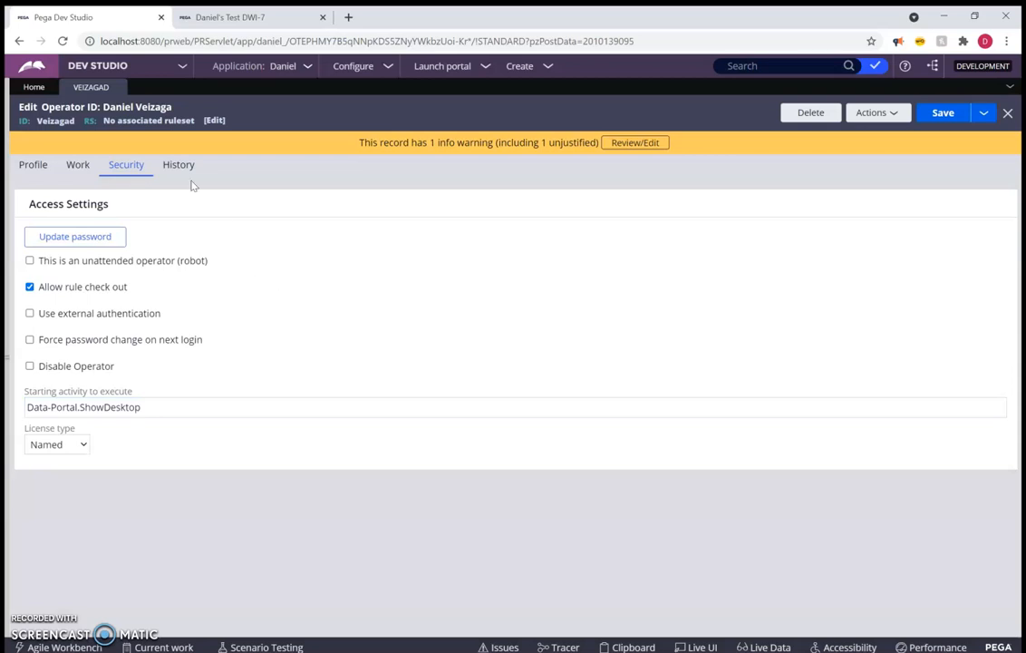
click(34, 165)
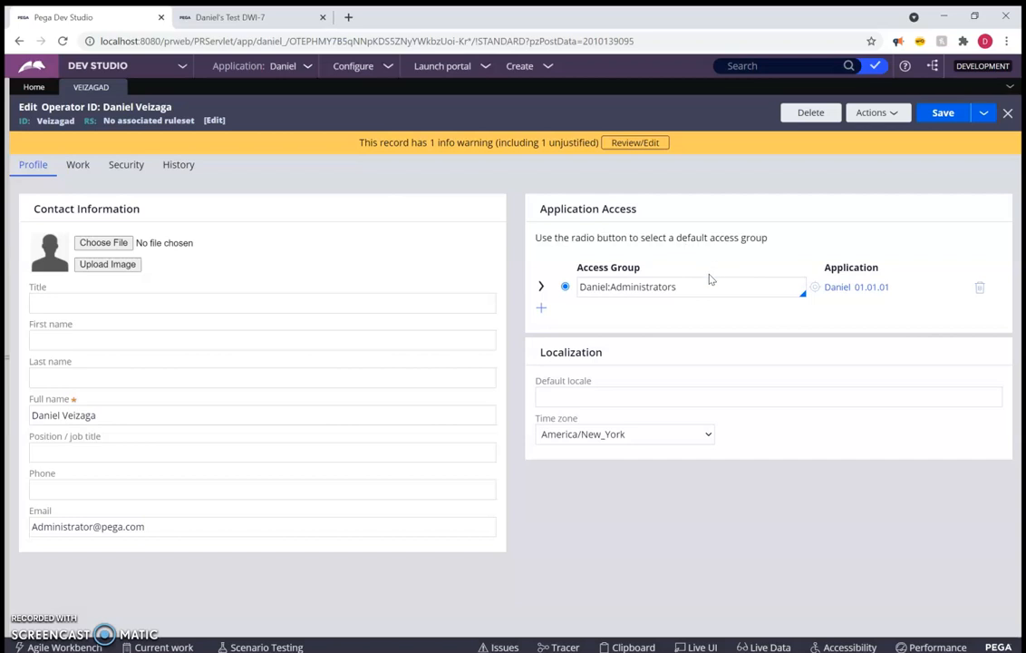
Open the operator's Administrators access group and compare its available portals with the studios and launchable portals on offer
click(815, 290)
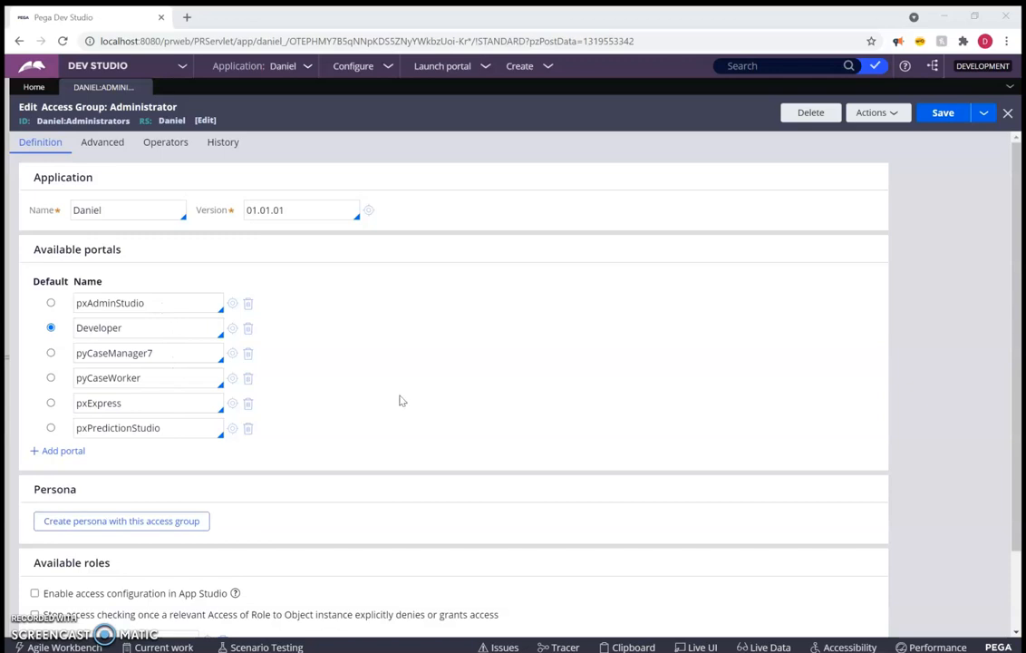
click(142, 66)
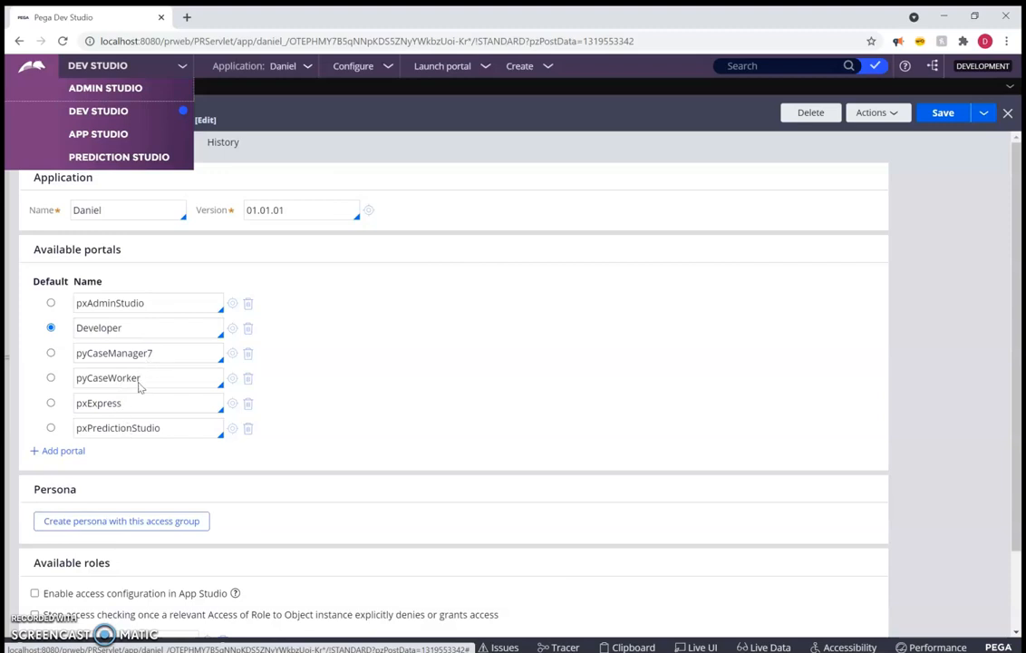
click(511, 111)
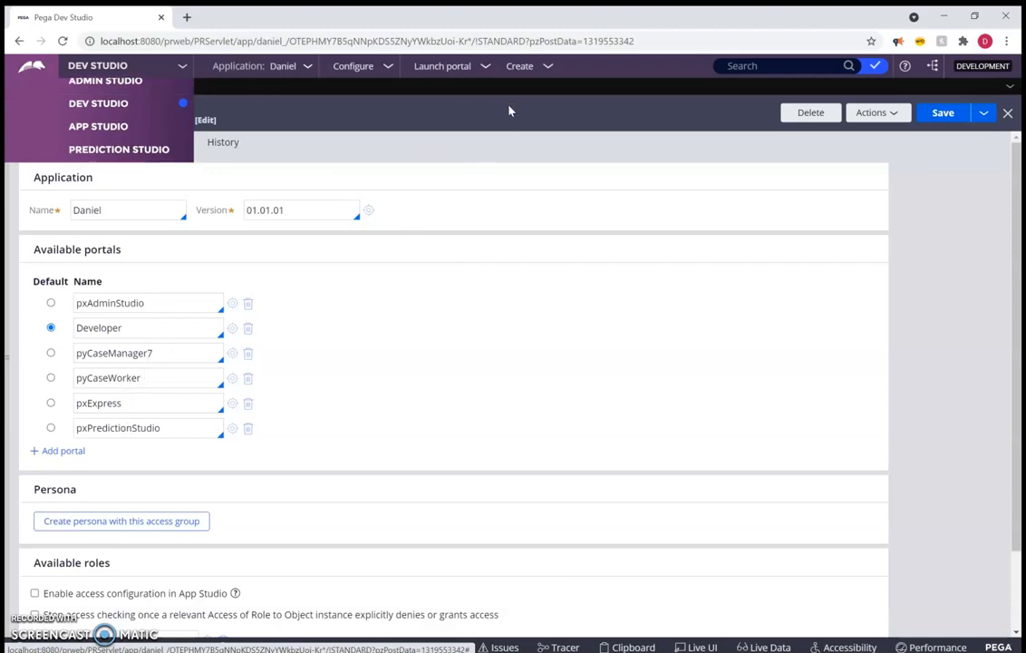
mouse_move(452, 76)
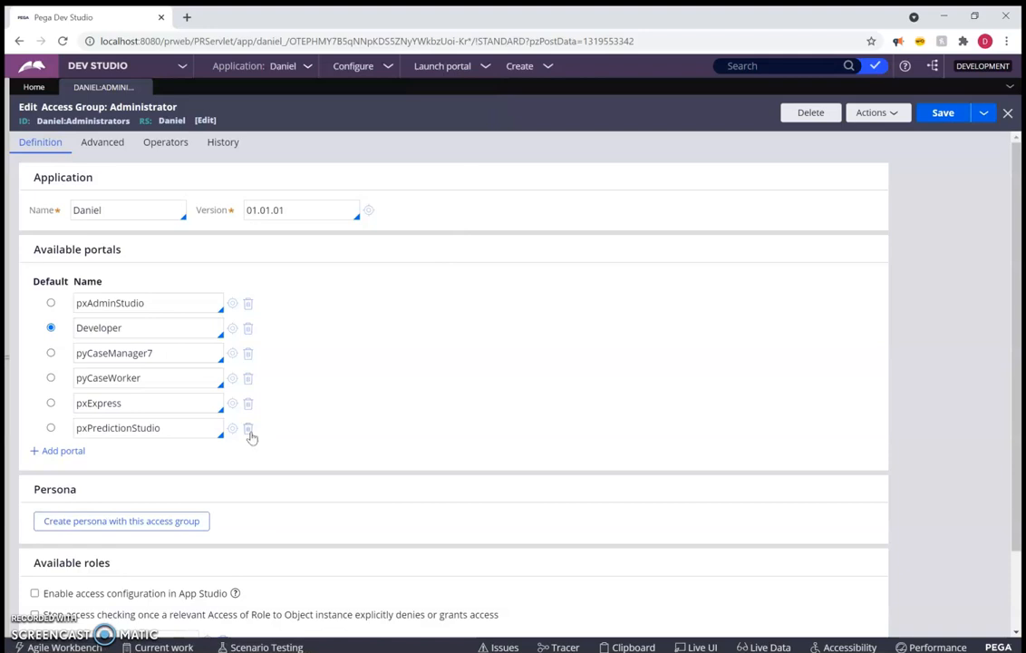
Remove the pxPredictionStudio, pxExpress and pyCaseWorker portals from the access group and save it
click(248, 429)
click(248, 406)
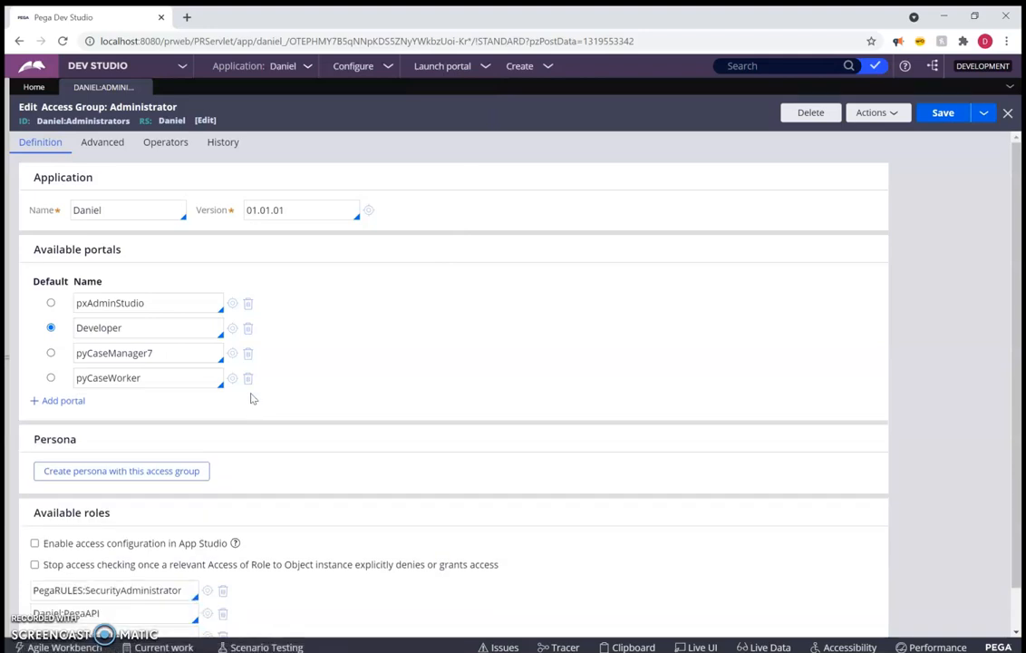
click(248, 379)
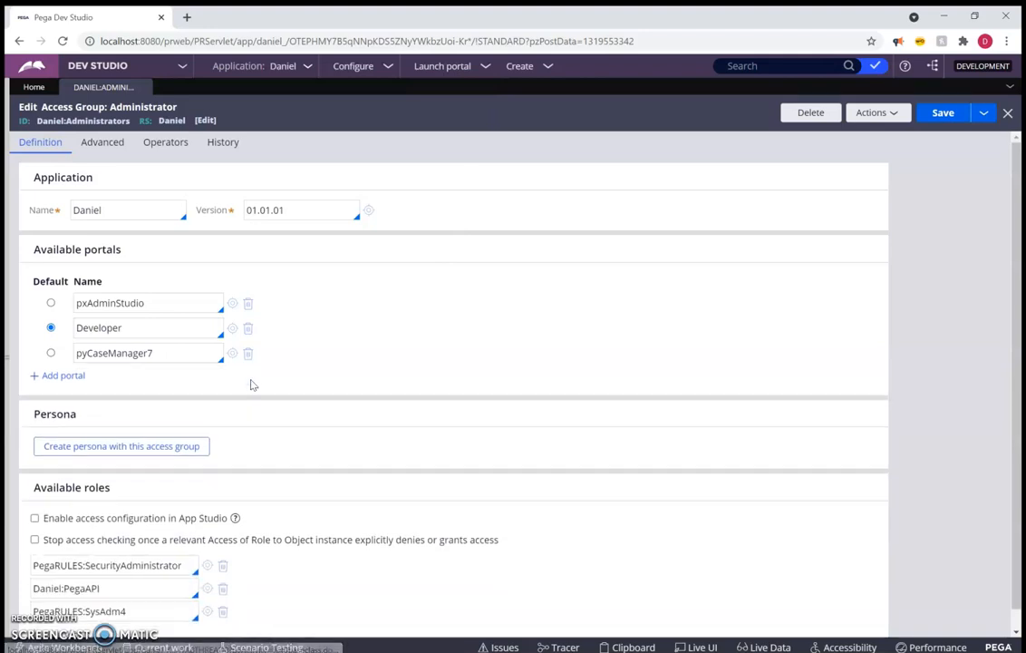
click(939, 114)
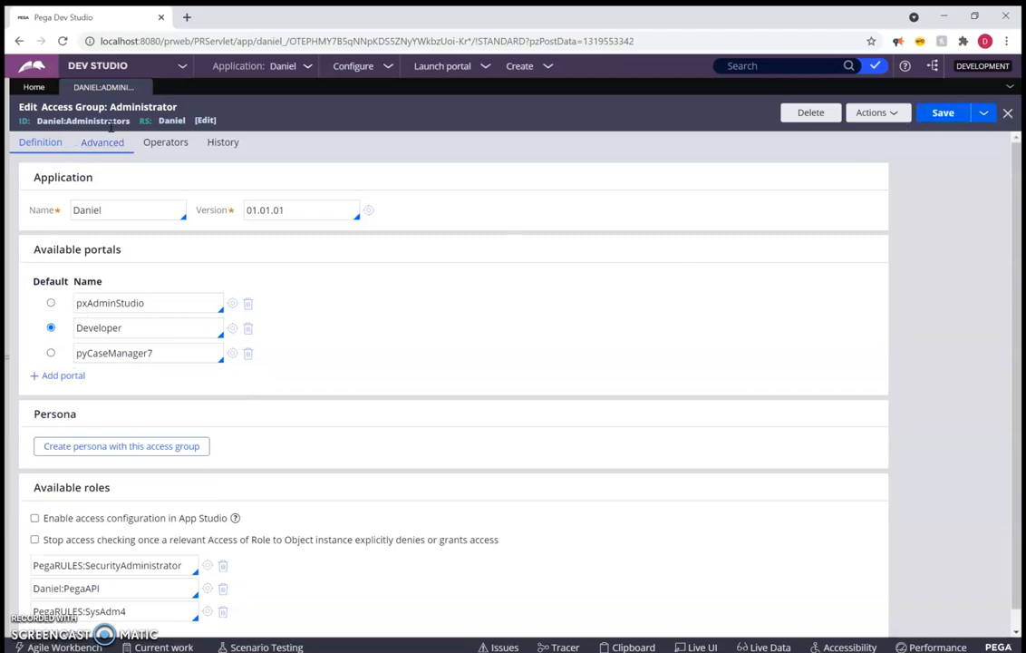
Check the list of studios, and log off and back in to reload the session
click(142, 66)
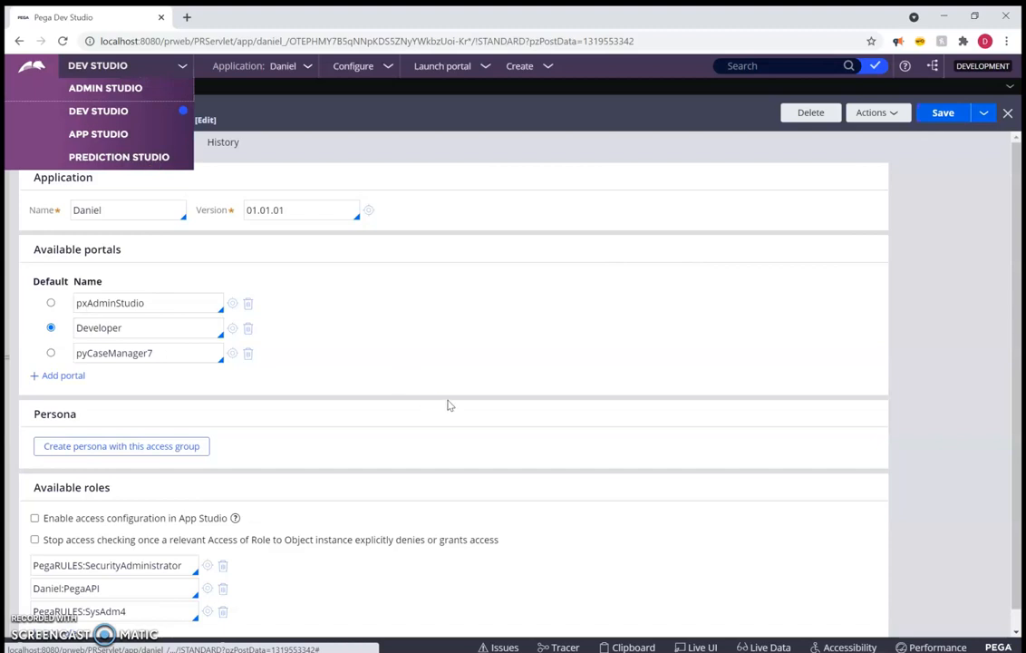
mouse_move(5, 527)
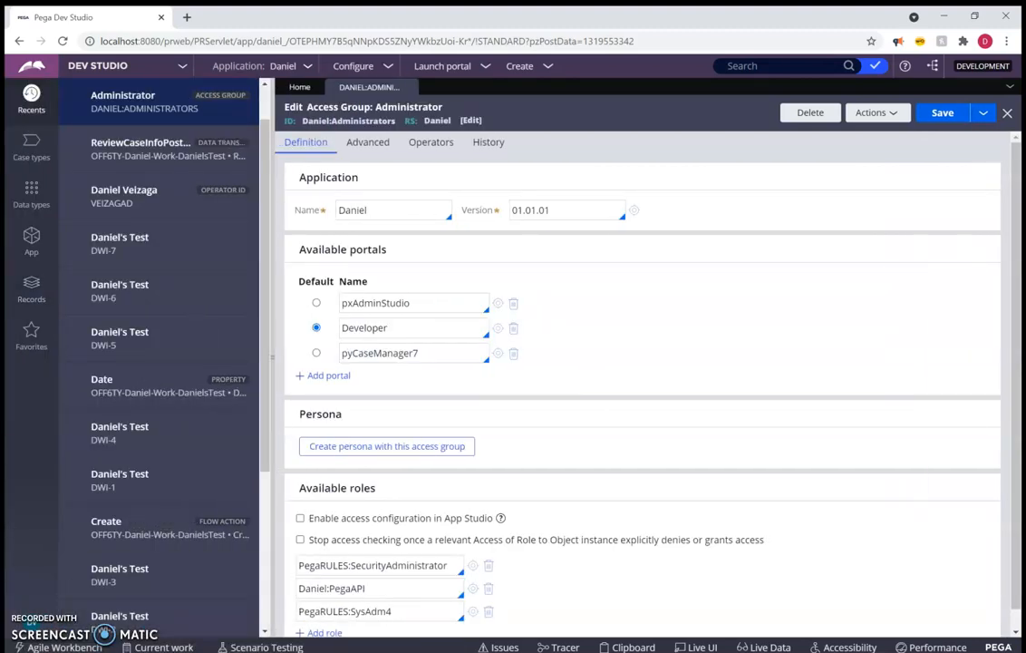
click(34, 642)
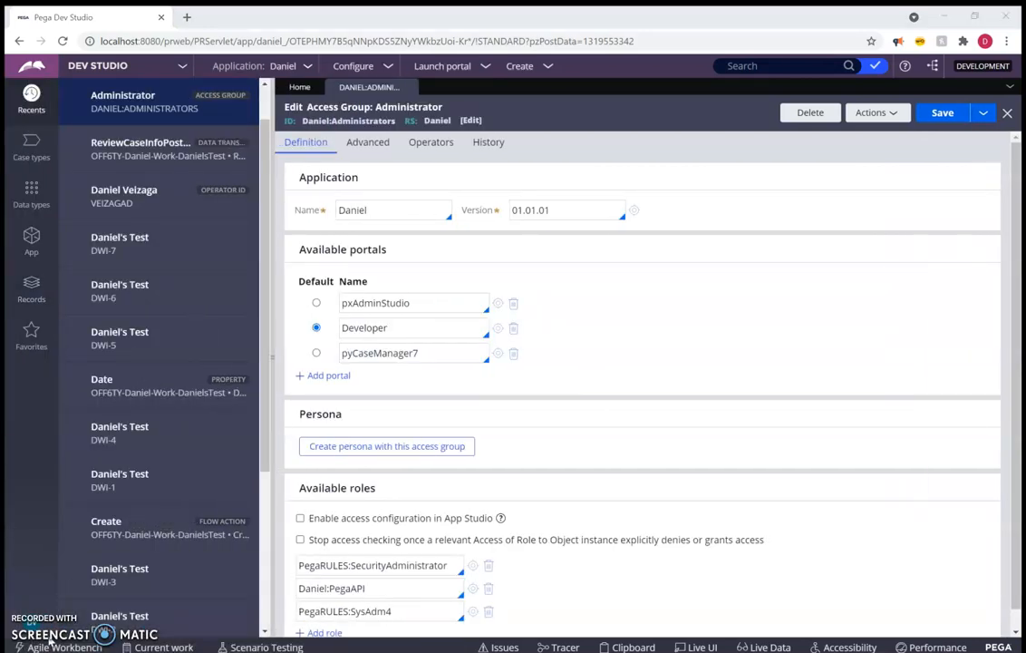
click(44, 640)
click(34, 602)
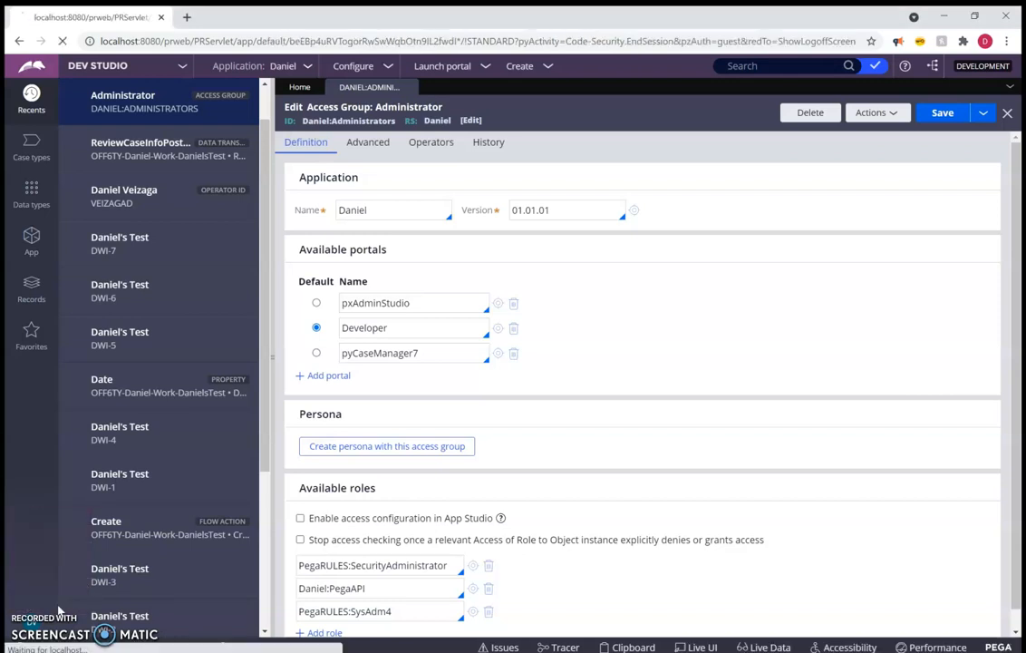
click(525, 318)
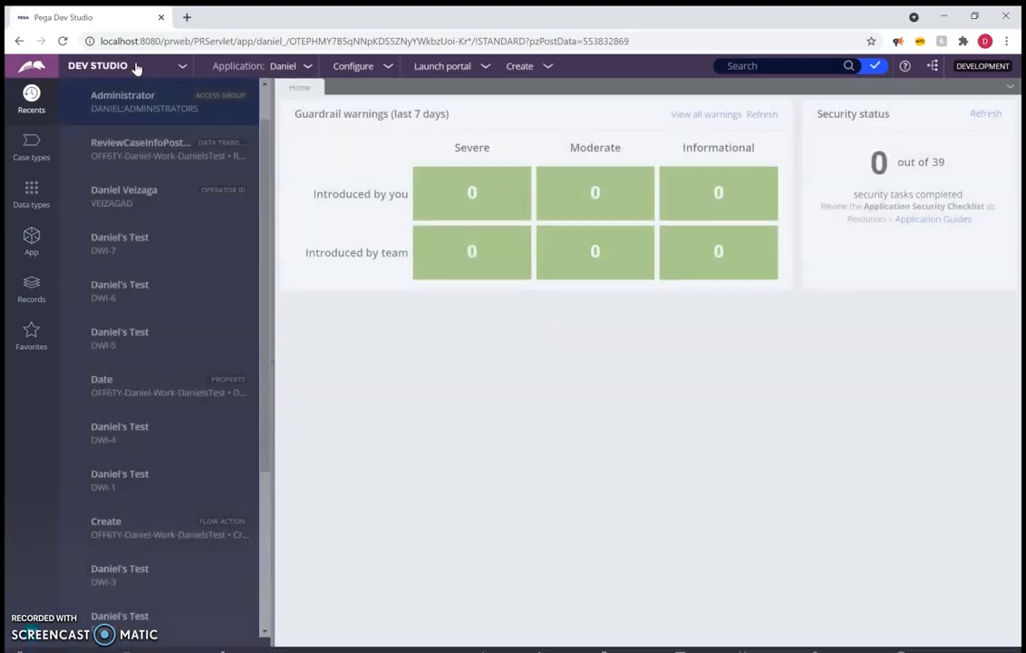
Reopen the Administrators access group from the recent items and check which studios and launchable portals are offered
click(140, 111)
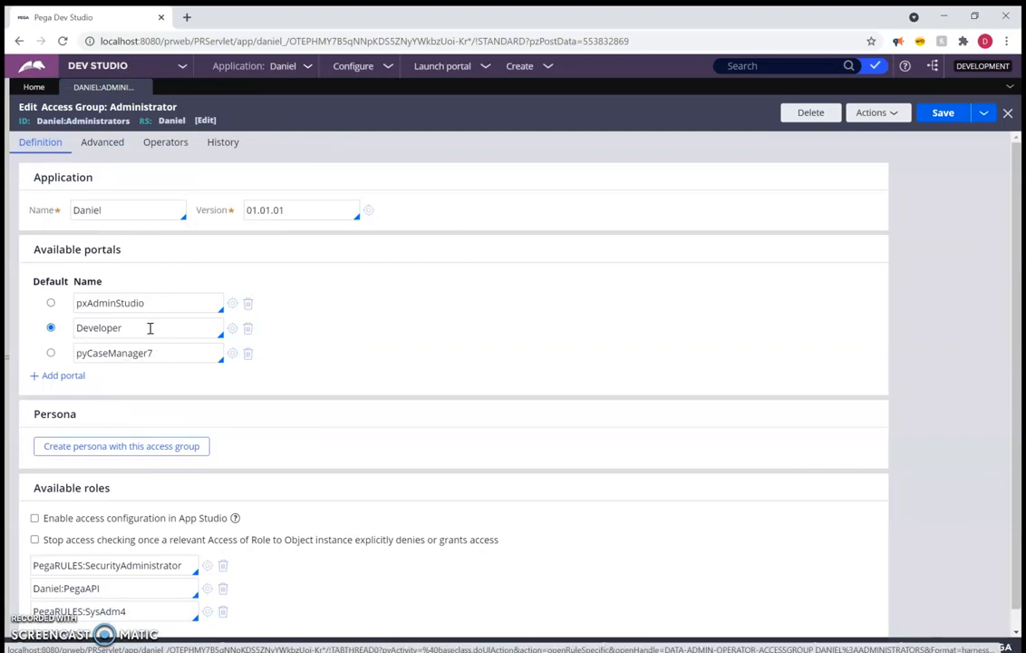
click(129, 66)
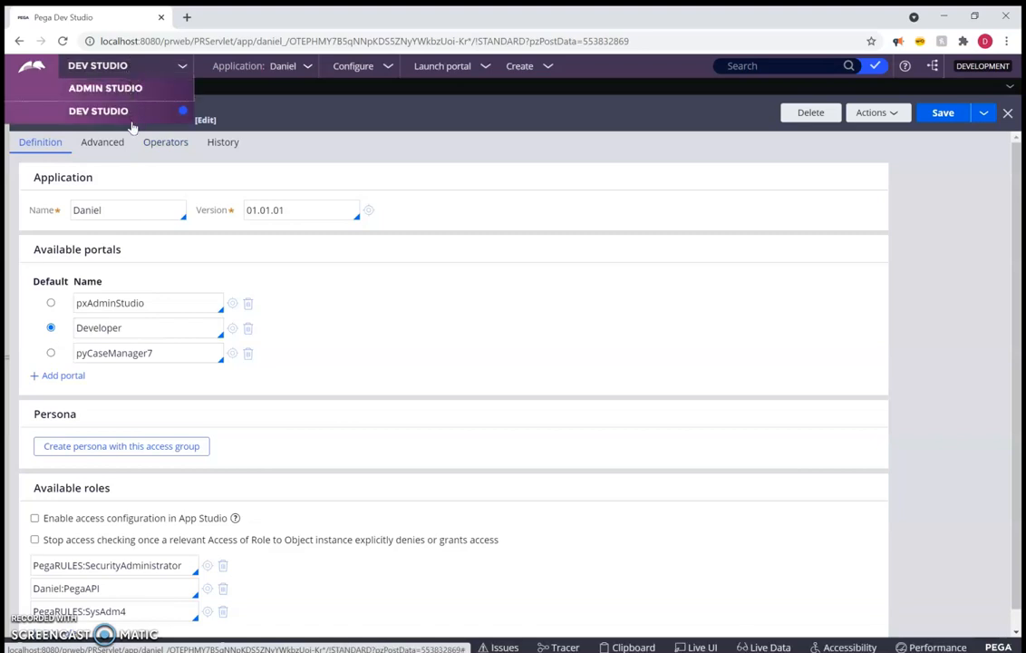
click(449, 69)
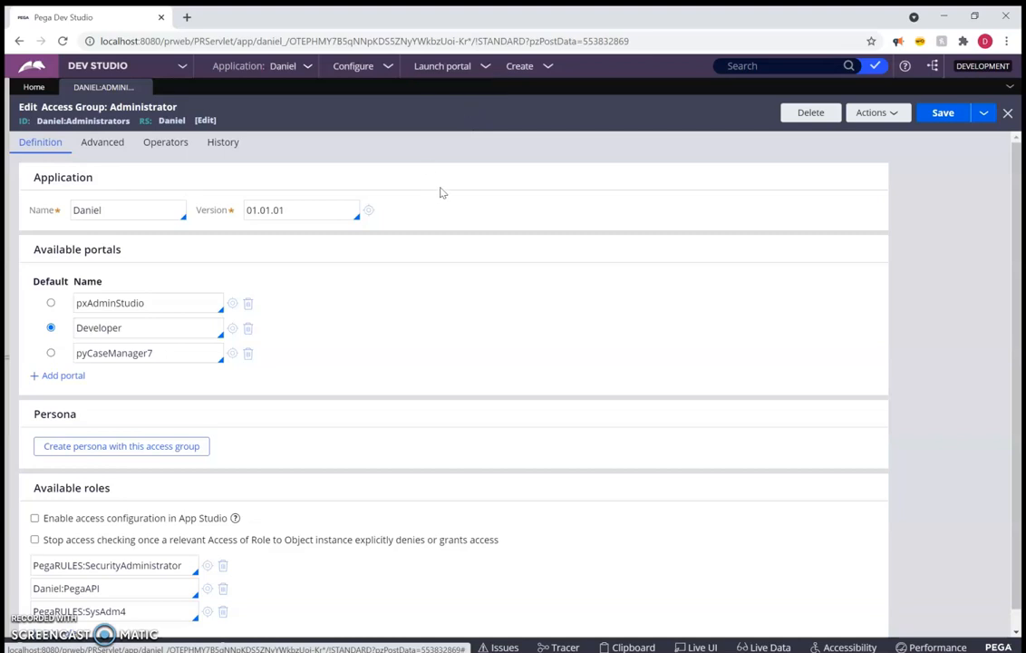
click(132, 67)
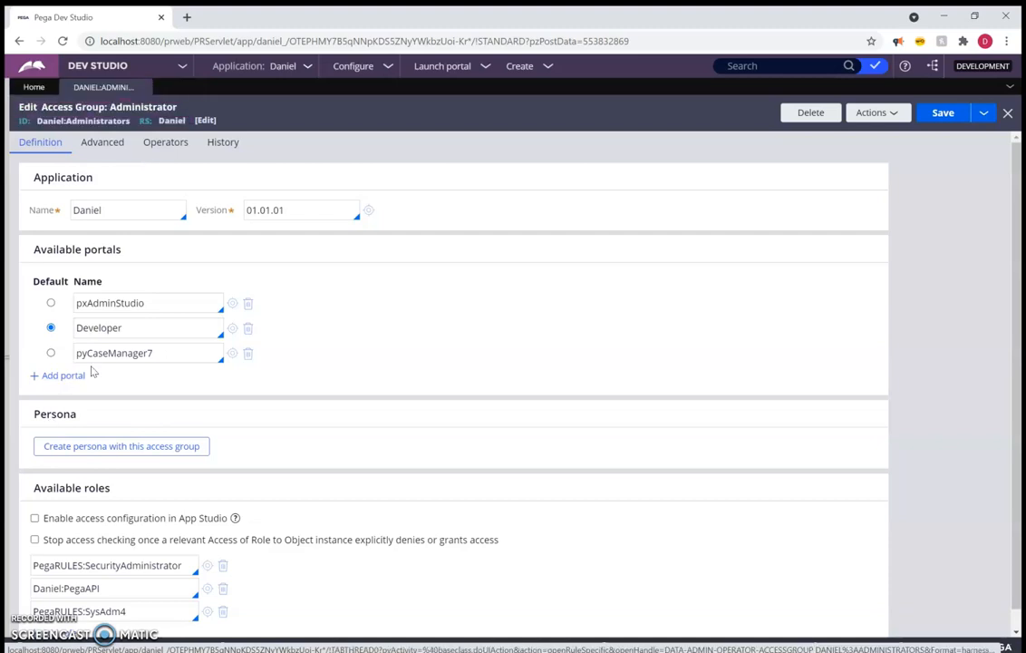
Add the pyCaseWorker and pxExpress portals to the access group's available portals
click(63, 375)
text(py)
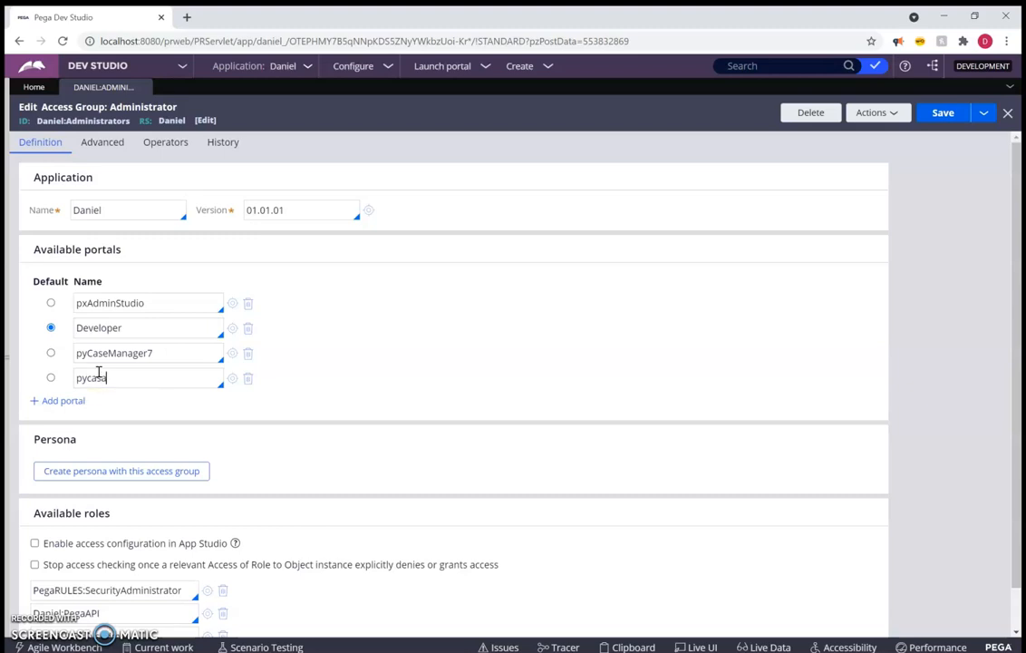
text(casew)
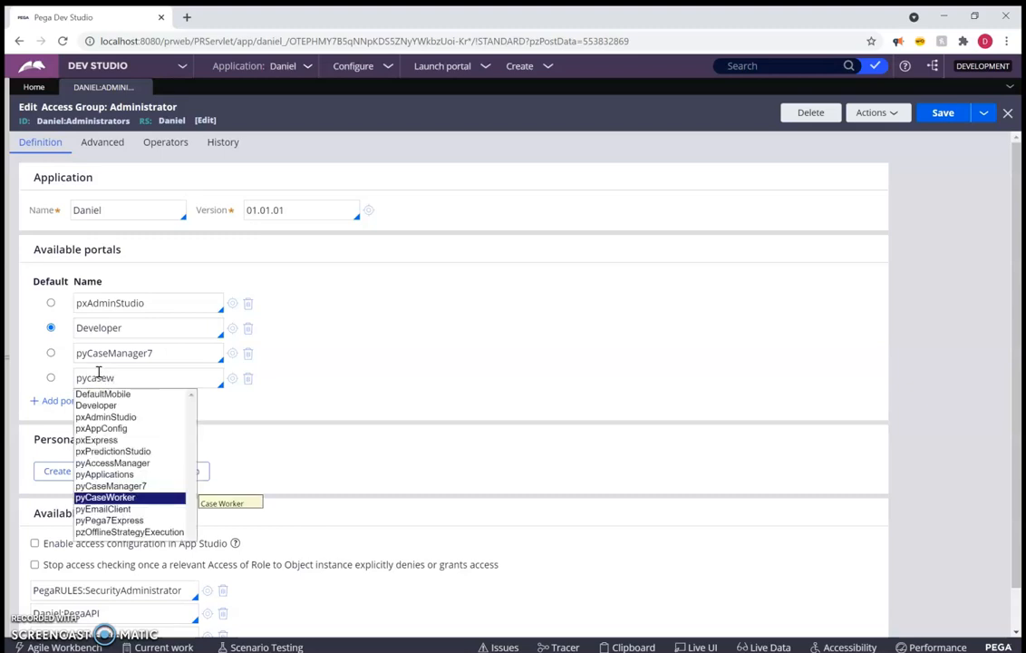
key(Return)
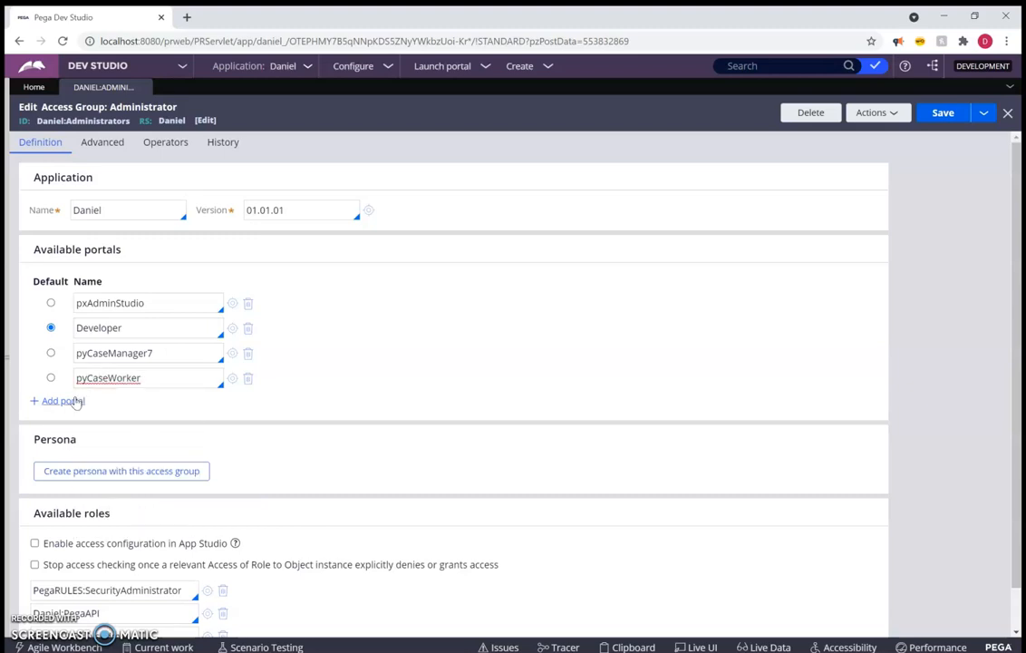
click(75, 400)
click(75, 399)
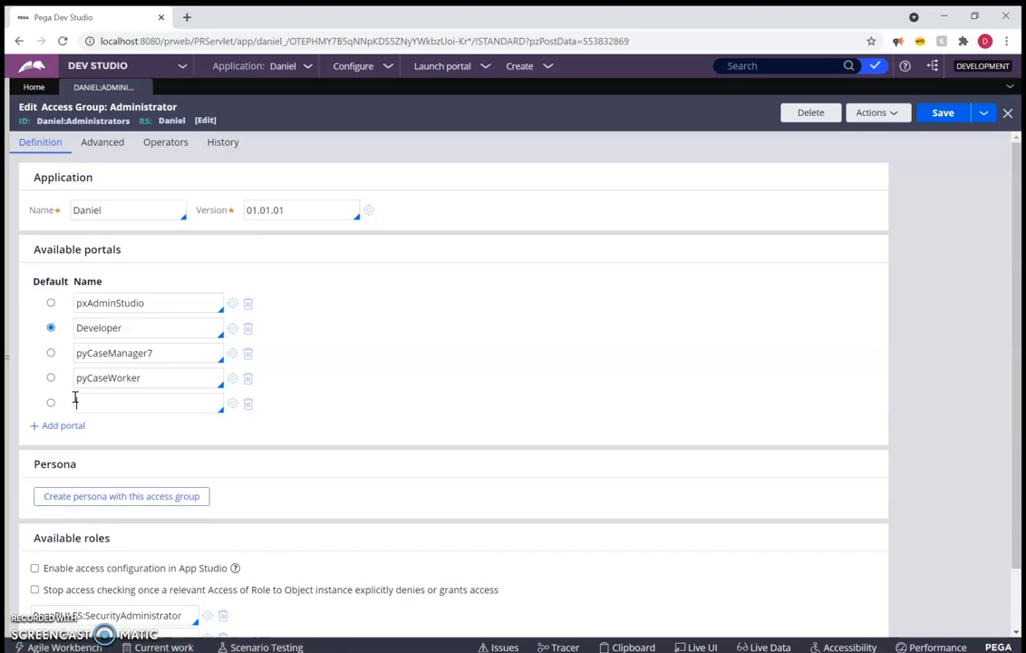
key(Down)
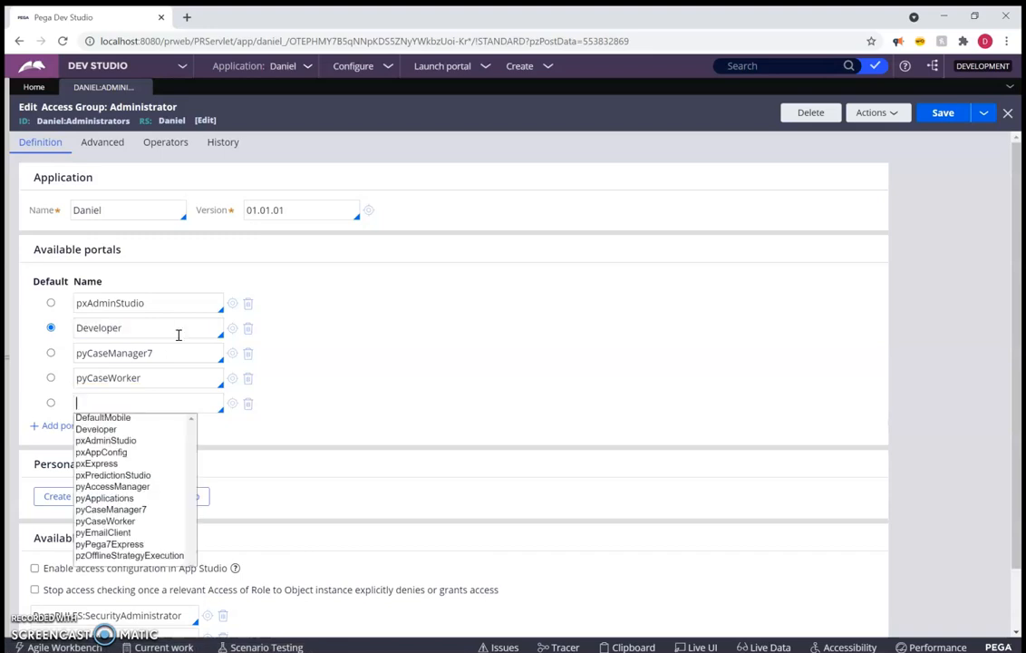
click(109, 464)
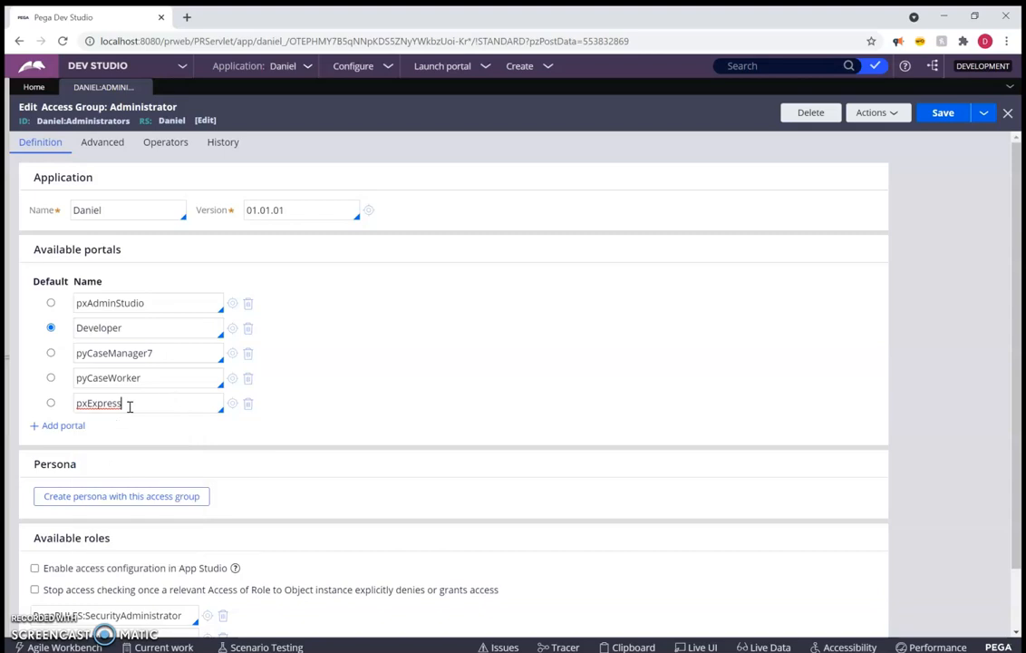
Add the pxPredictionStudio portal to the access group's available portals and save the record
click(57, 425)
click(143, 429)
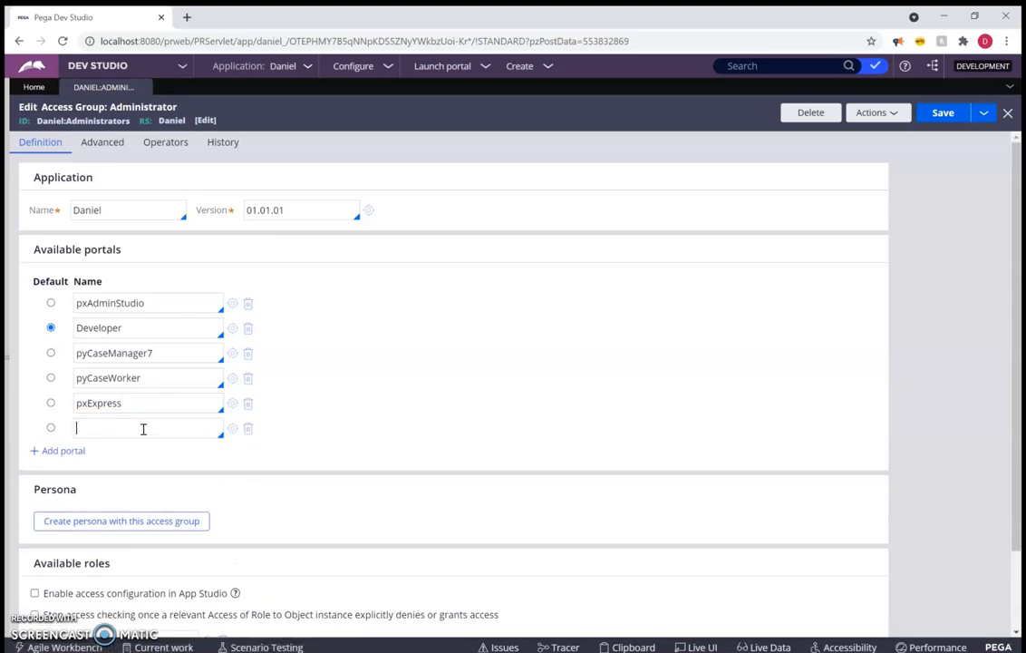
key(Down)
key(Down)
key(Down)
key(Down)
key(Down)
key(Down)
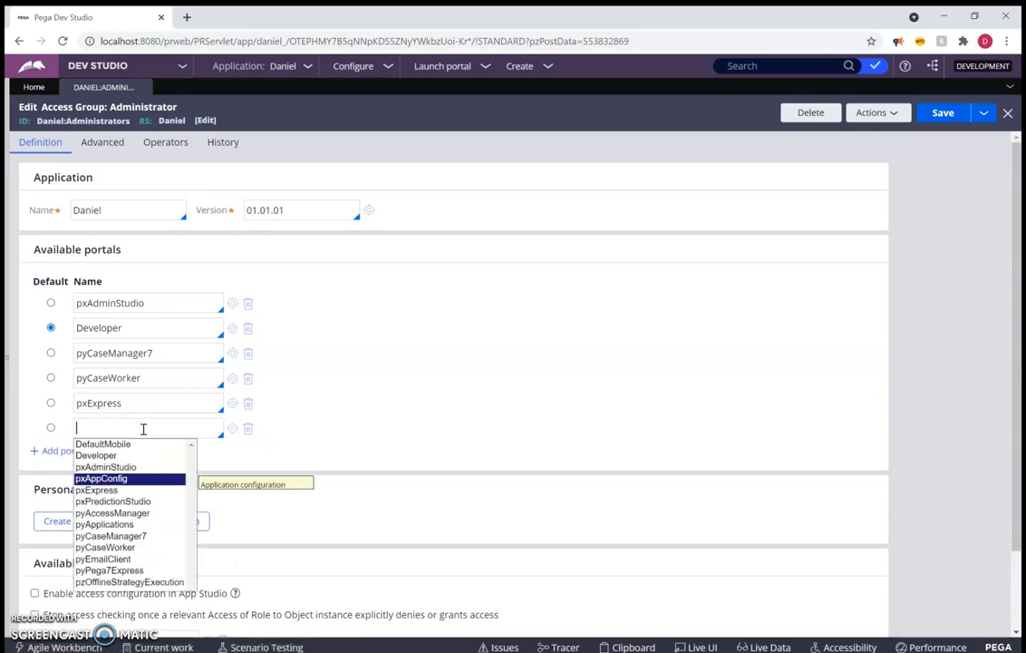
key(Return)
key(ctrl+s)
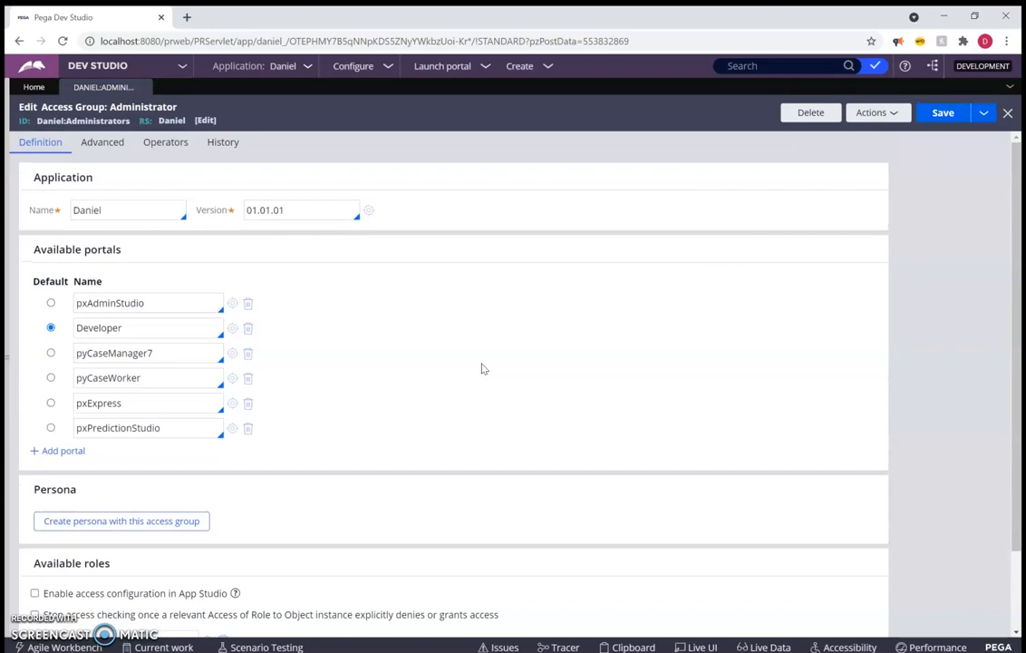
Check the studios and launchable portals again against the access group's updated portal list
click(145, 66)
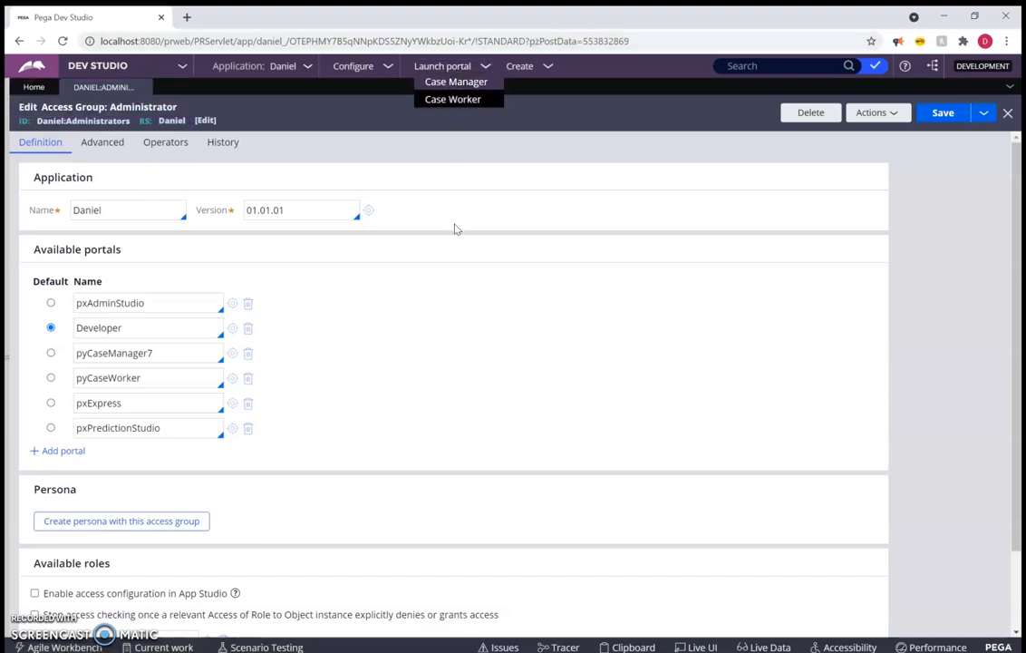
scroll(491, 243, down, 1)
scroll(486, 248, up, 1)
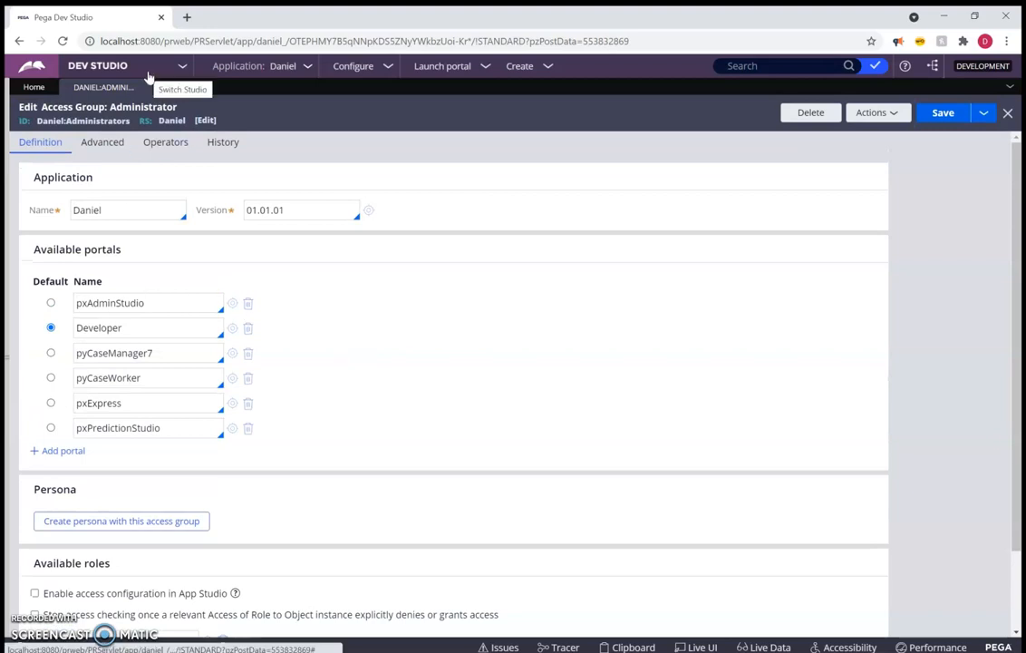
Open the PegaRULES:SecurityAdministrator role from the access group's available roles and examine its access classes and privileges
scroll(226, 458, down, 1)
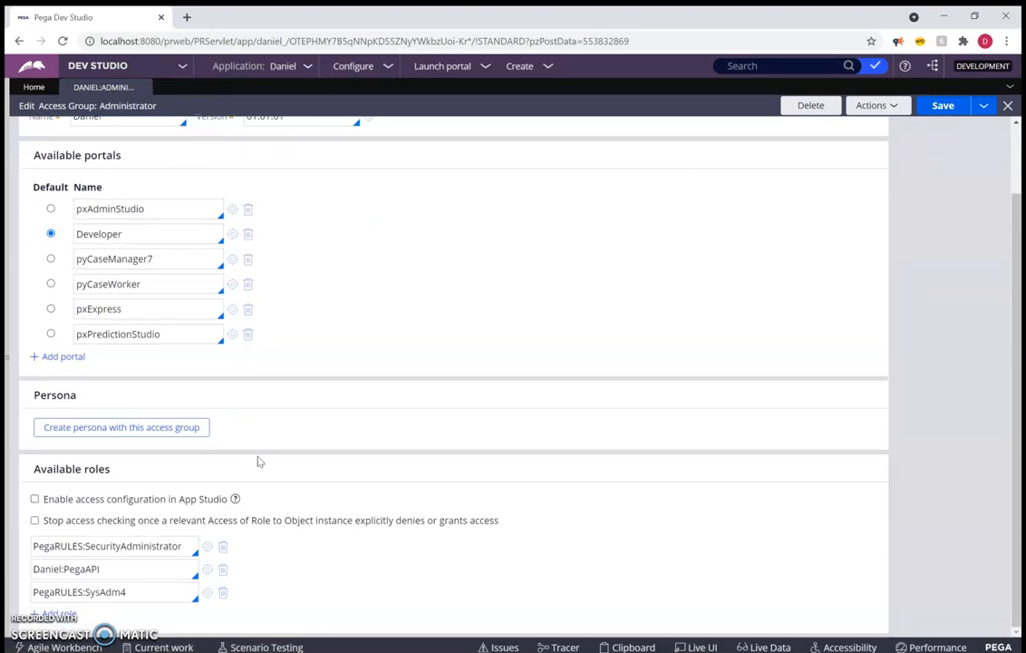
click(207, 549)
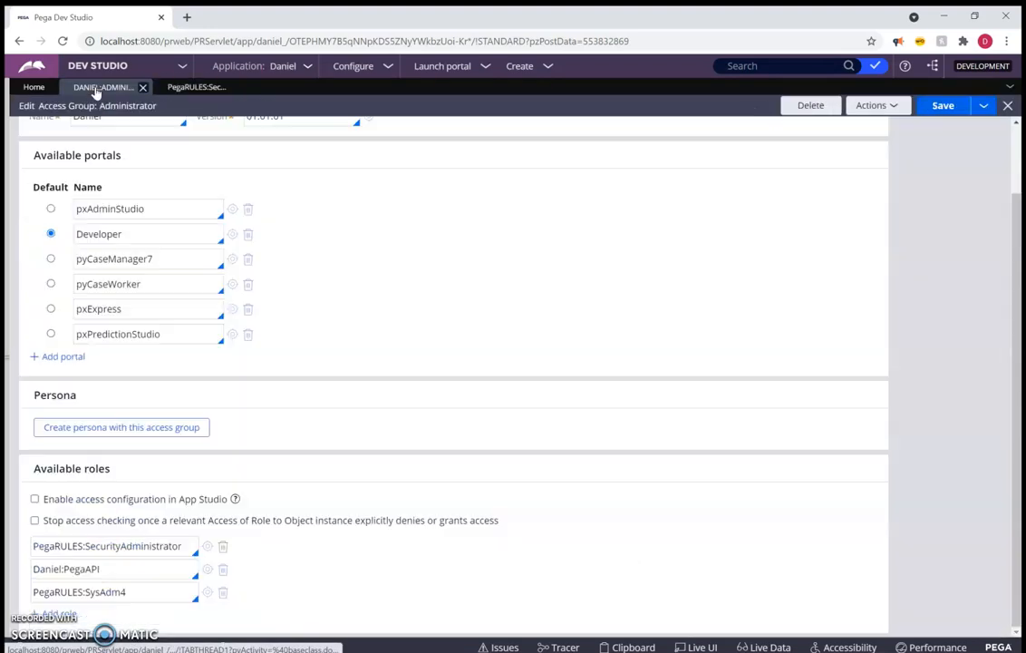
click(100, 87)
click(186, 87)
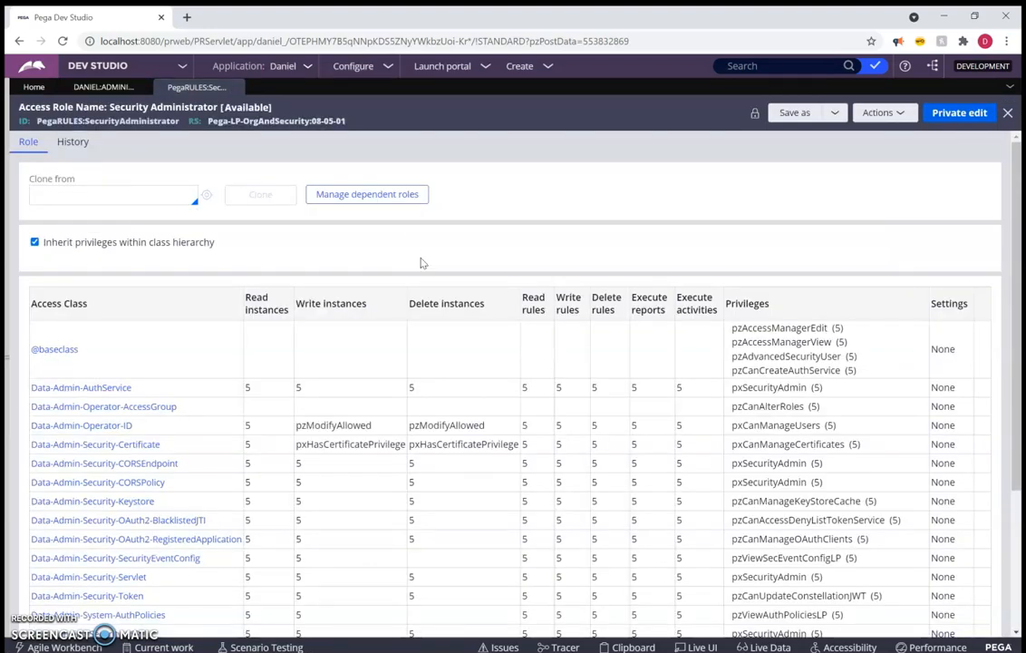
Review the Security Administrator role's full access class table, including its read, write, delete and execute permission columns
scroll(432, 269, down, 1)
scroll(319, 269, up, 1)
scroll(193, 357, down, 3)
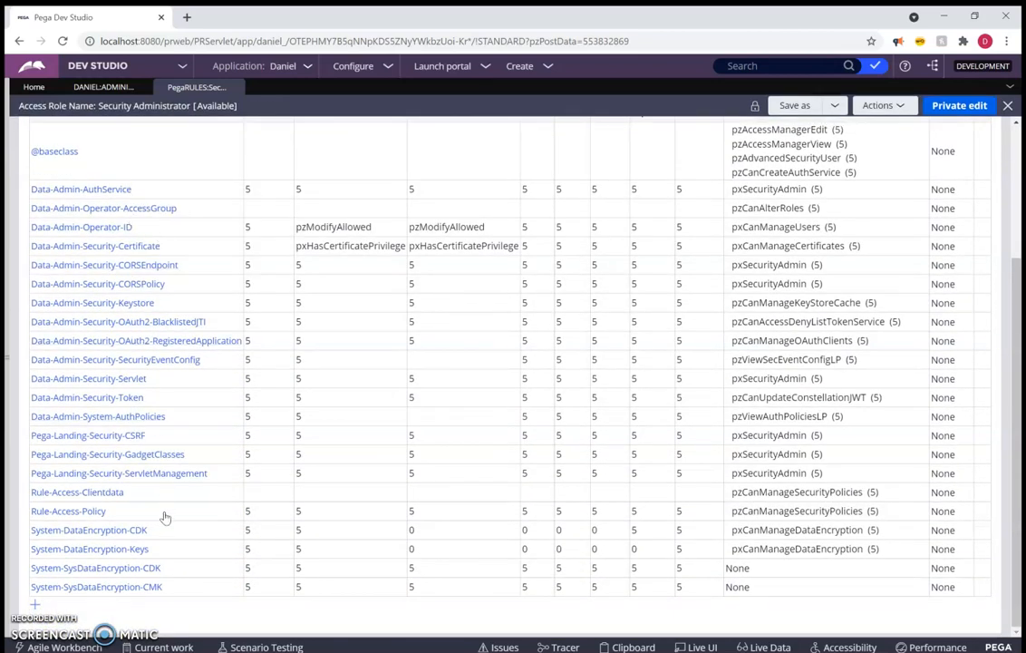
scroll(165, 517, up, 3)
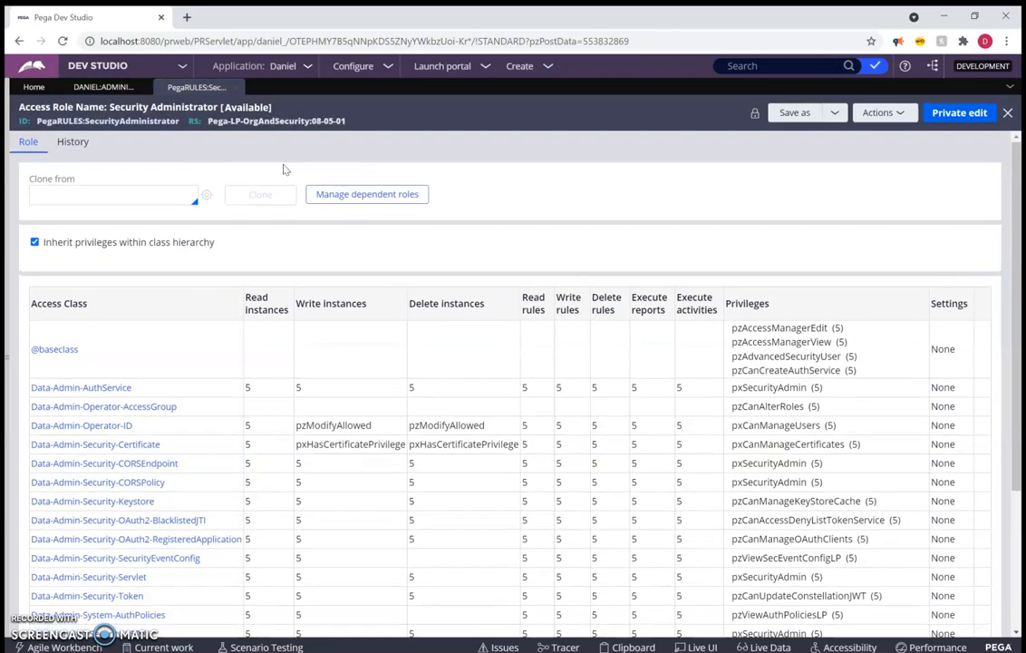
scroll(441, 299, down, 2)
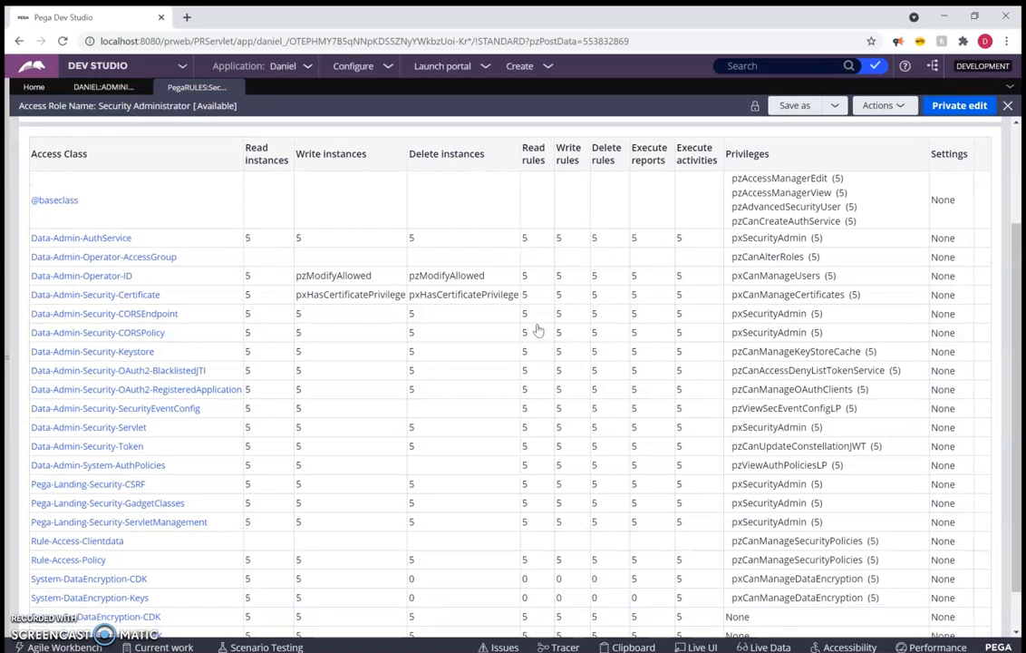
scroll(500, 435, down, 1)
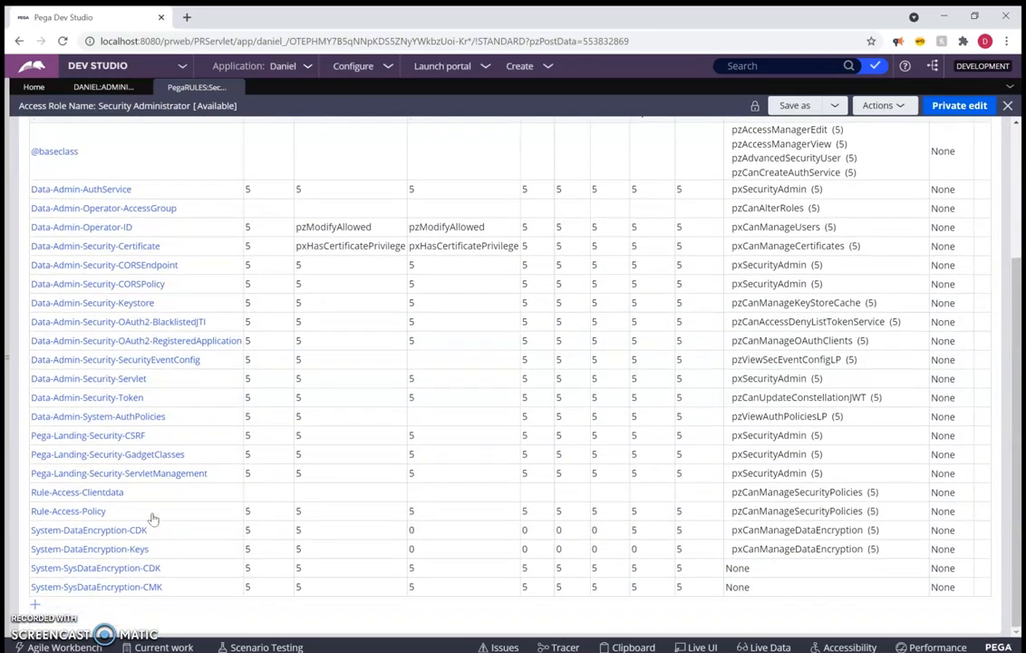
scroll(525, 441, up, 4)
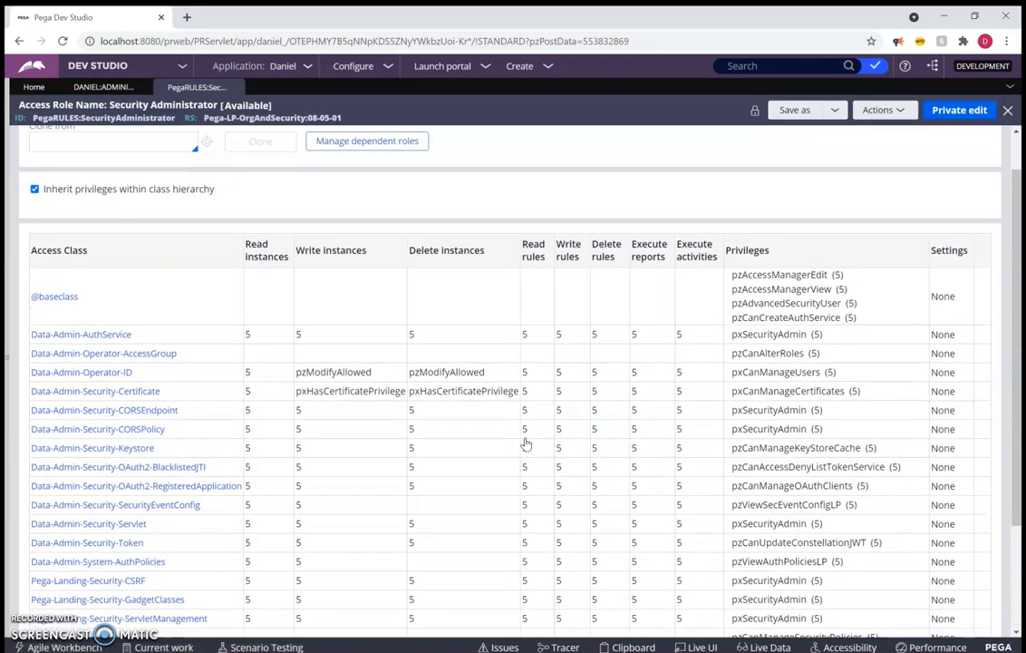
scroll(526, 436, down, 1)
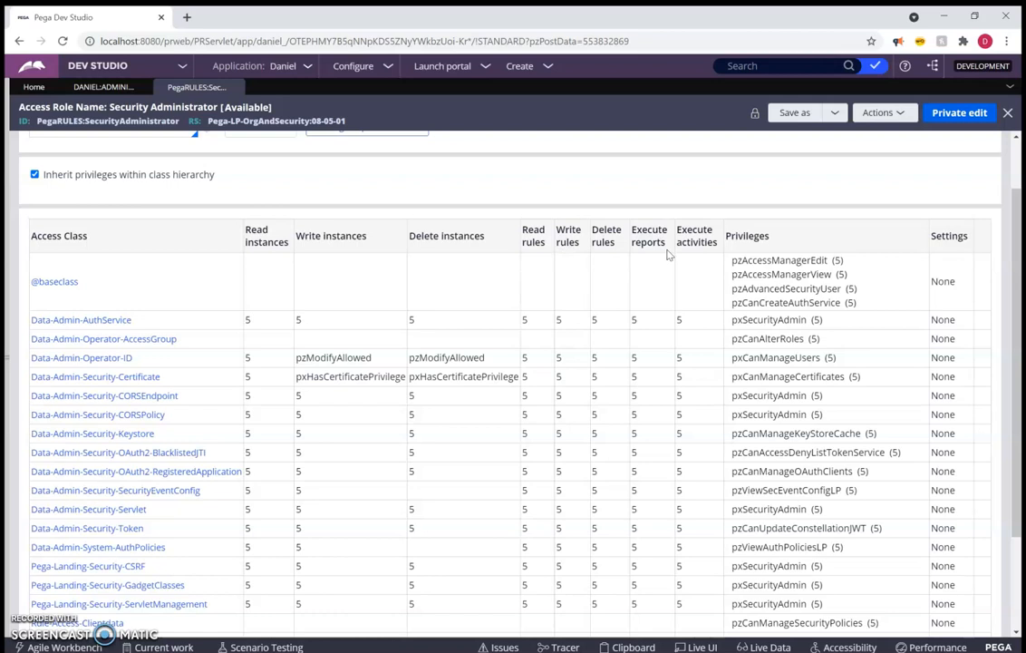
scroll(201, 192, up, 1)
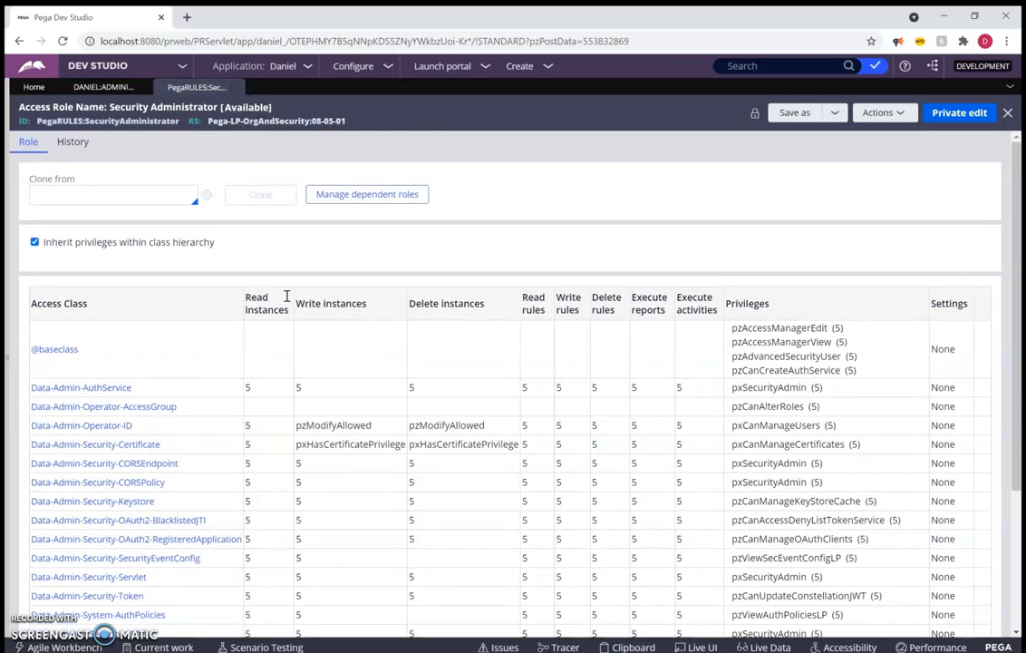
scroll(449, 449, down, 3)
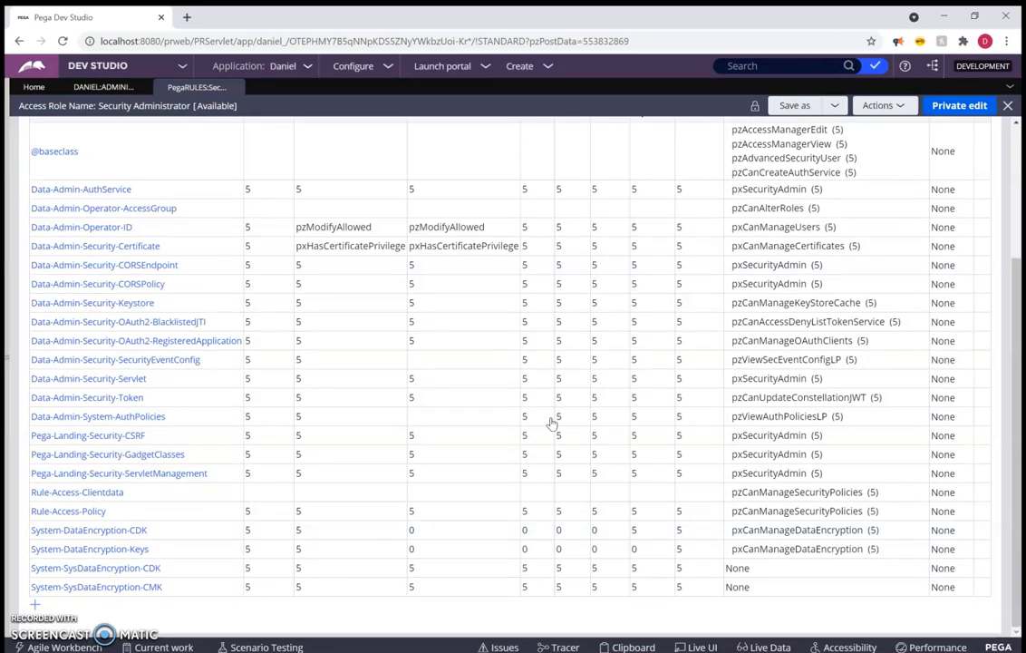
Return to the Administrator access group record and open the current operator's record with the explorer collapsed
click(104, 87)
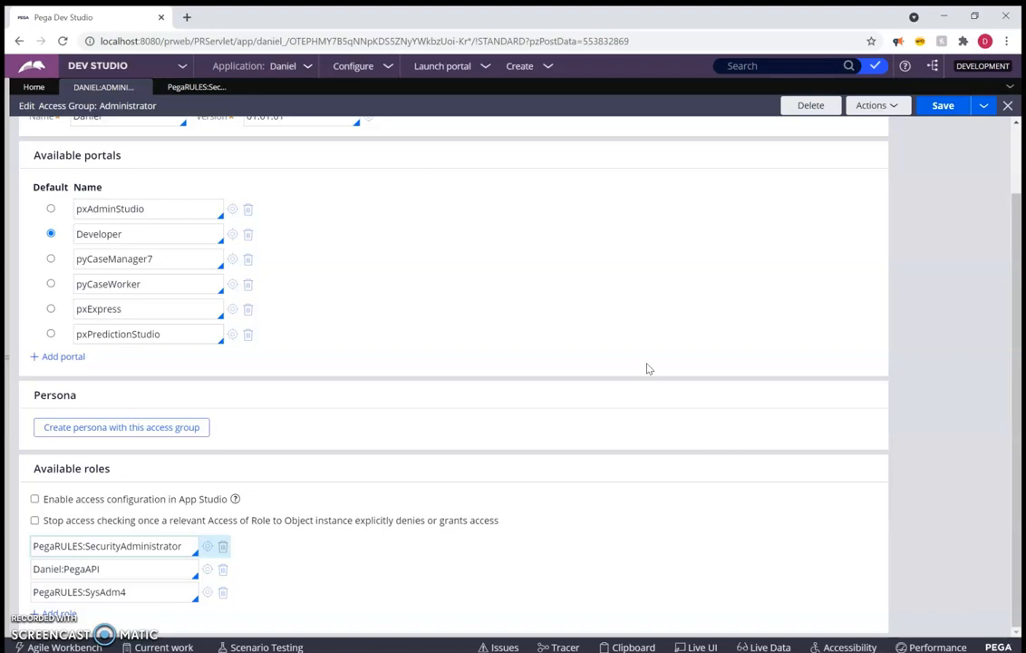
scroll(472, 299, up, 3)
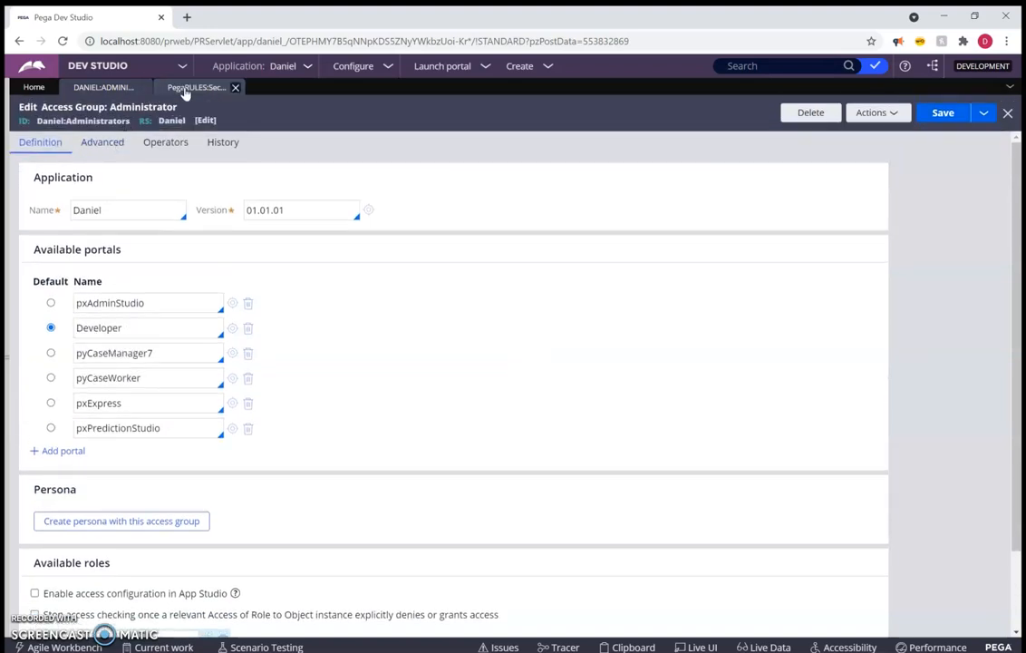
click(4, 287)
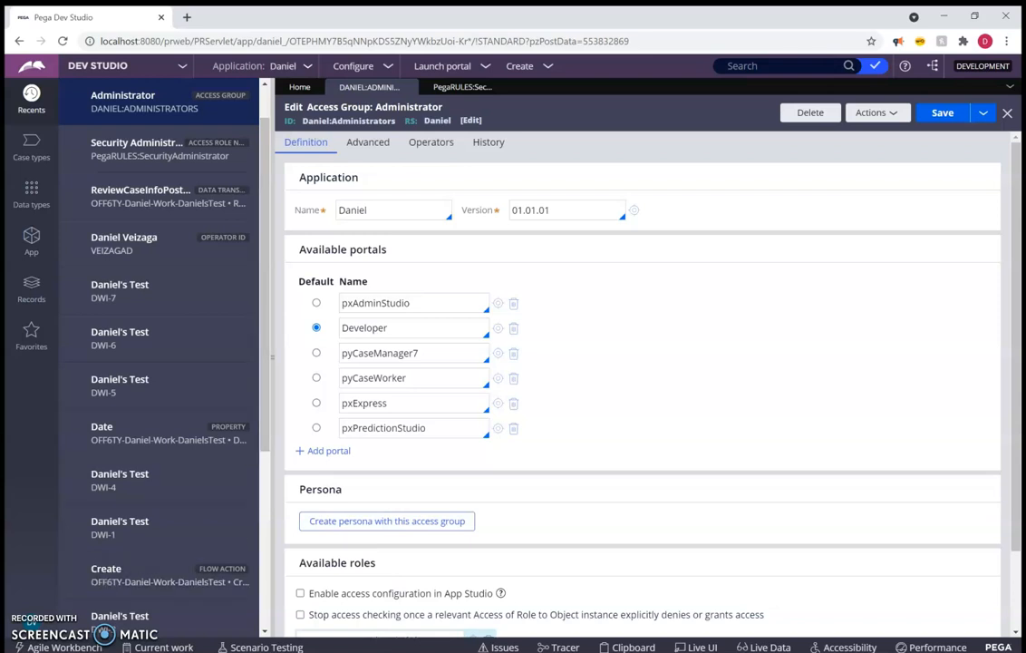
click(32, 623)
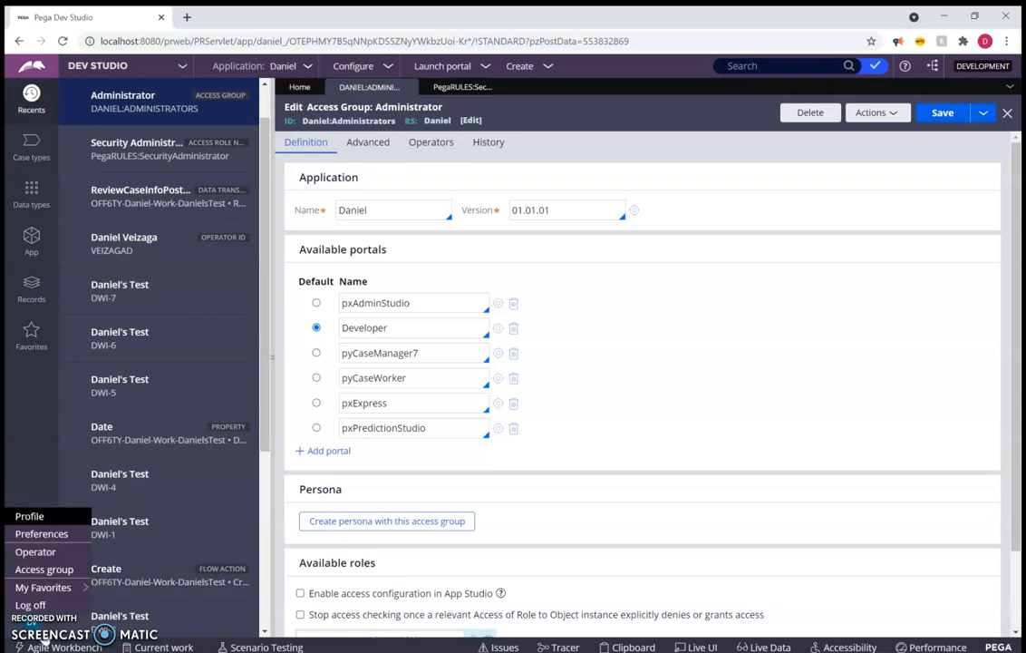
click(51, 555)
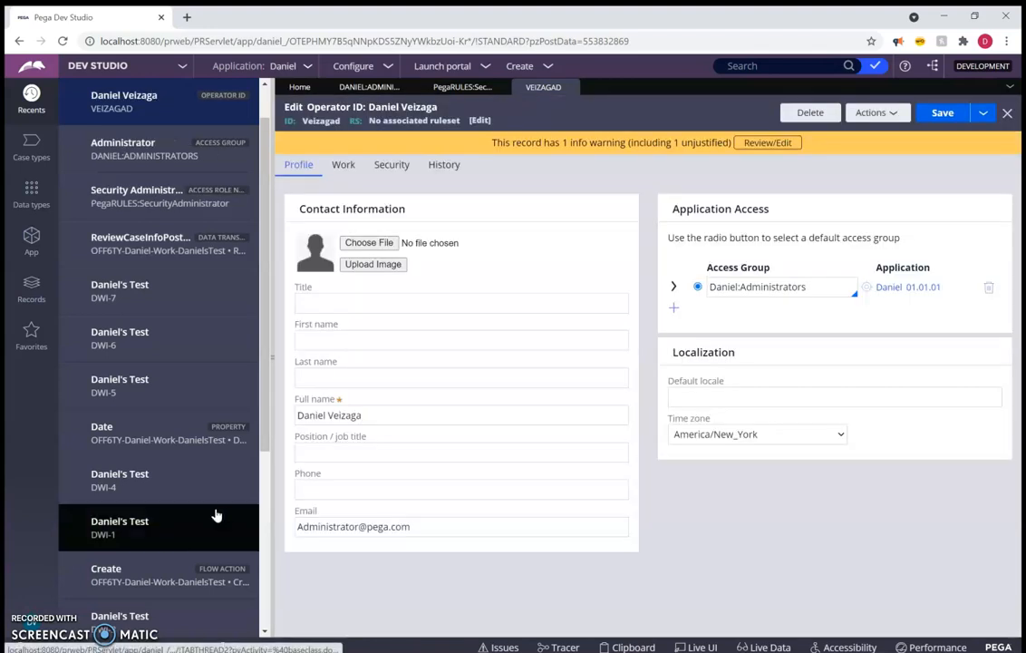
click(272, 456)
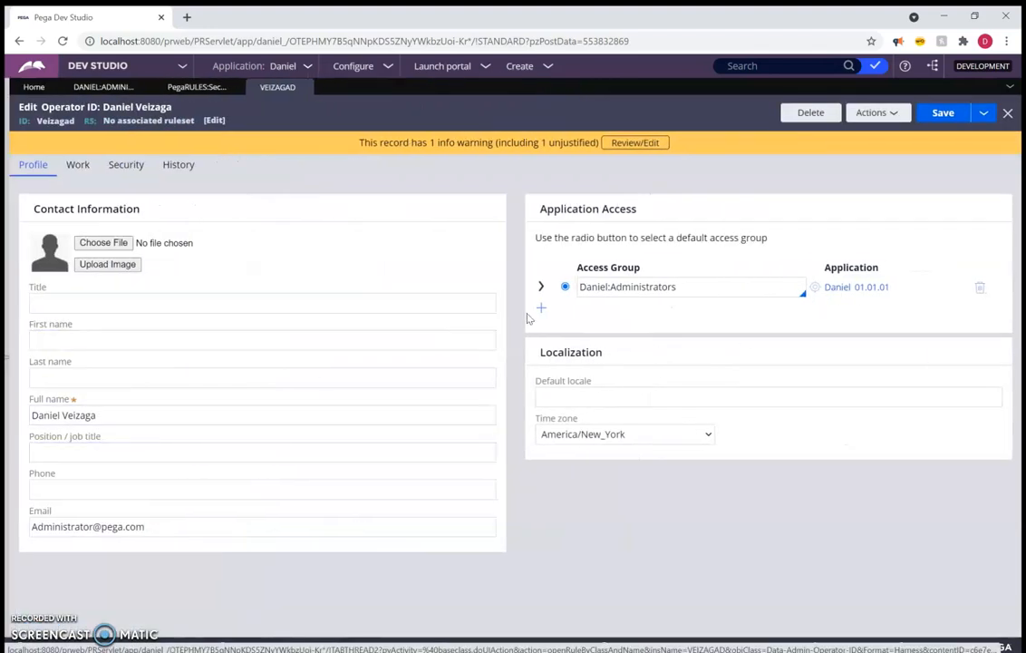
Add the current application's Authors access group to the operator's application access and save the record
click(541, 308)
click(629, 307)
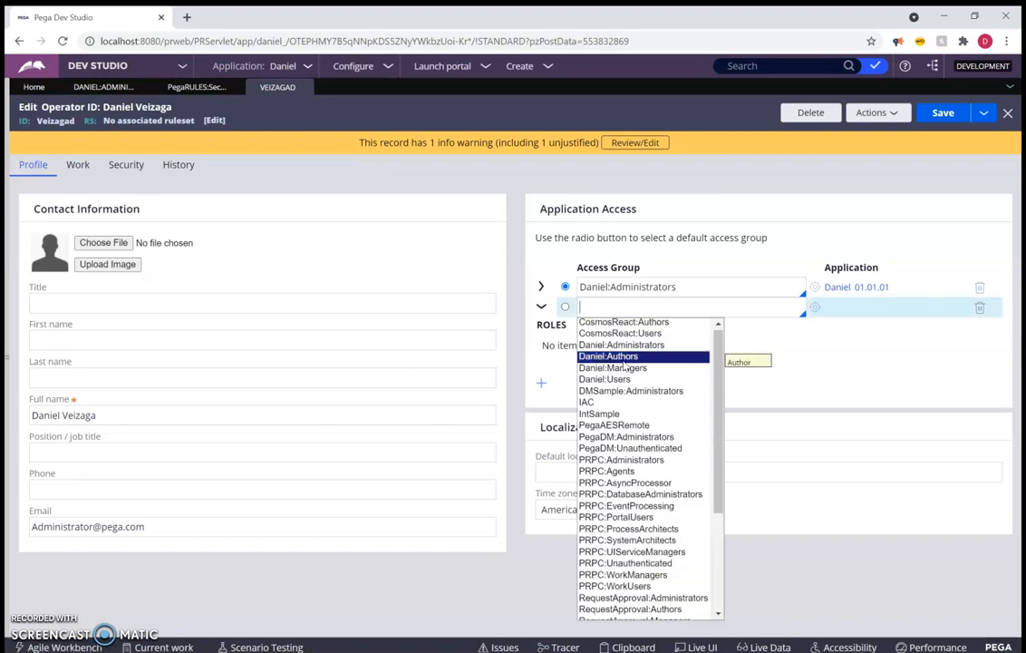
click(626, 356)
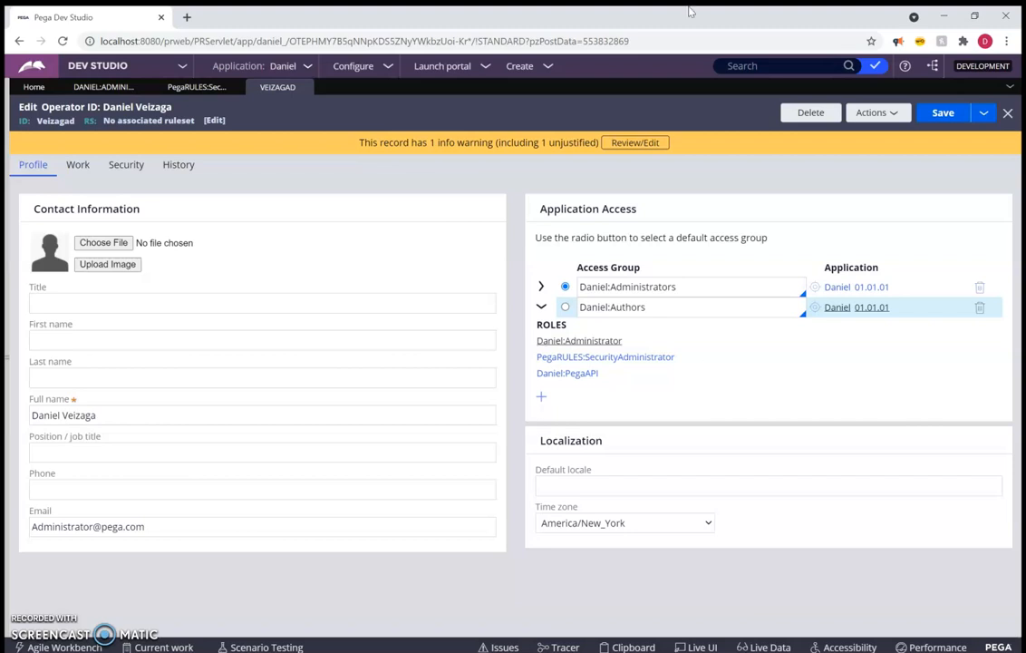
click(123, 67)
click(934, 112)
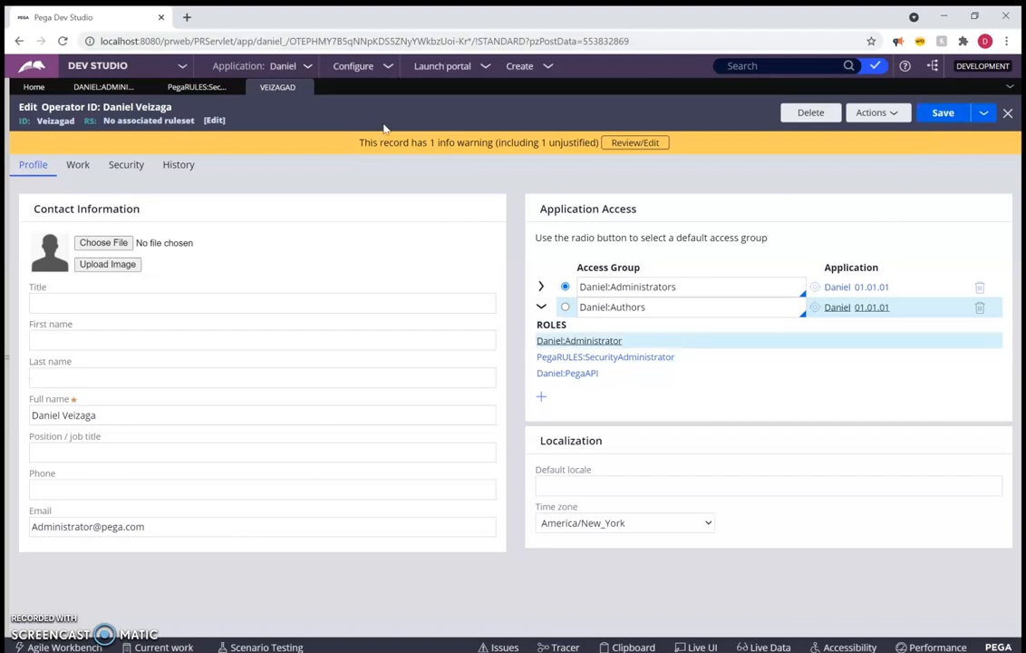
Switch the application to its Author access group and change from App Studio to Dev Studio
click(299, 68)
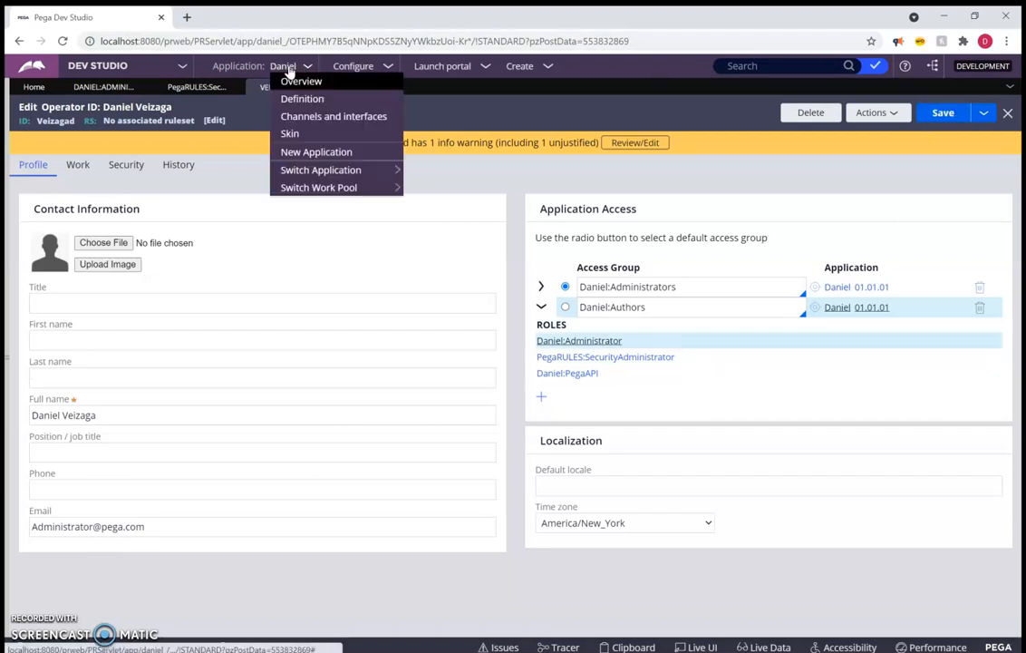
mouse_move(362, 172)
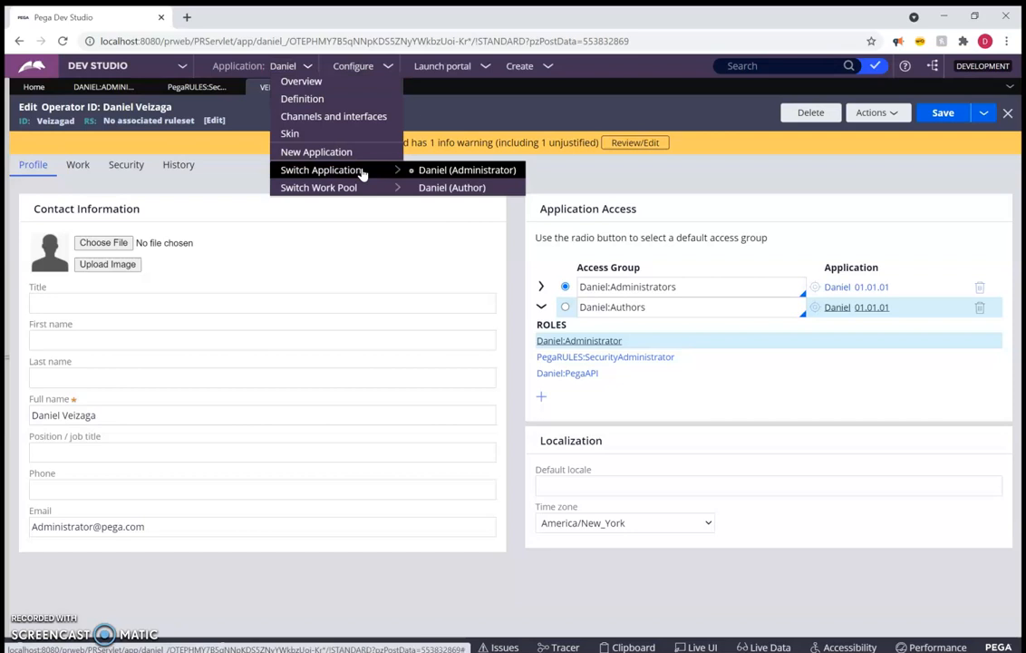
click(481, 190)
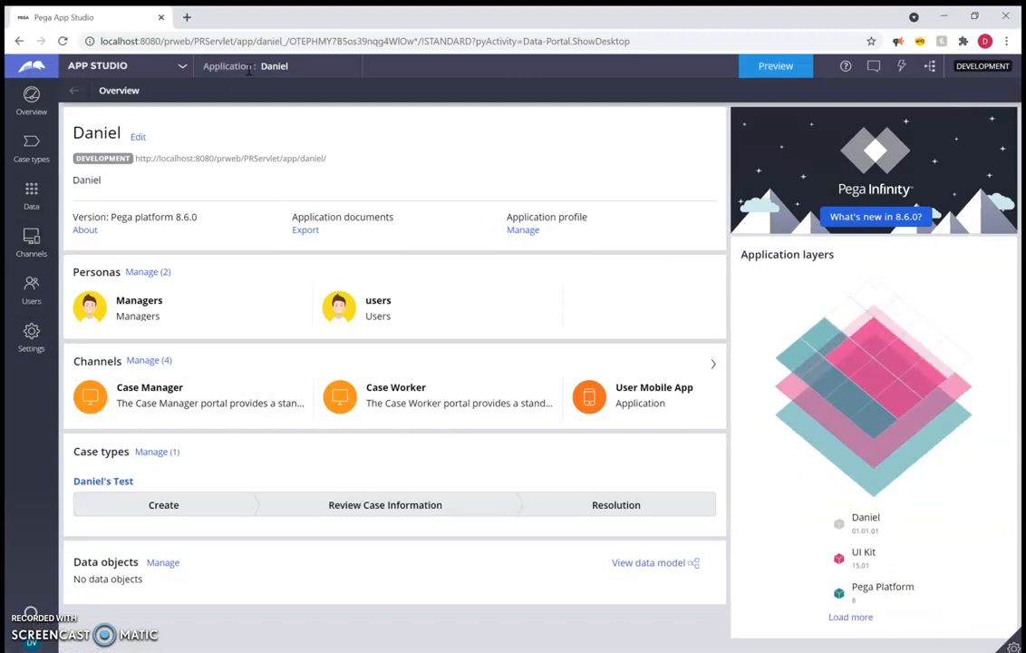
click(181, 67)
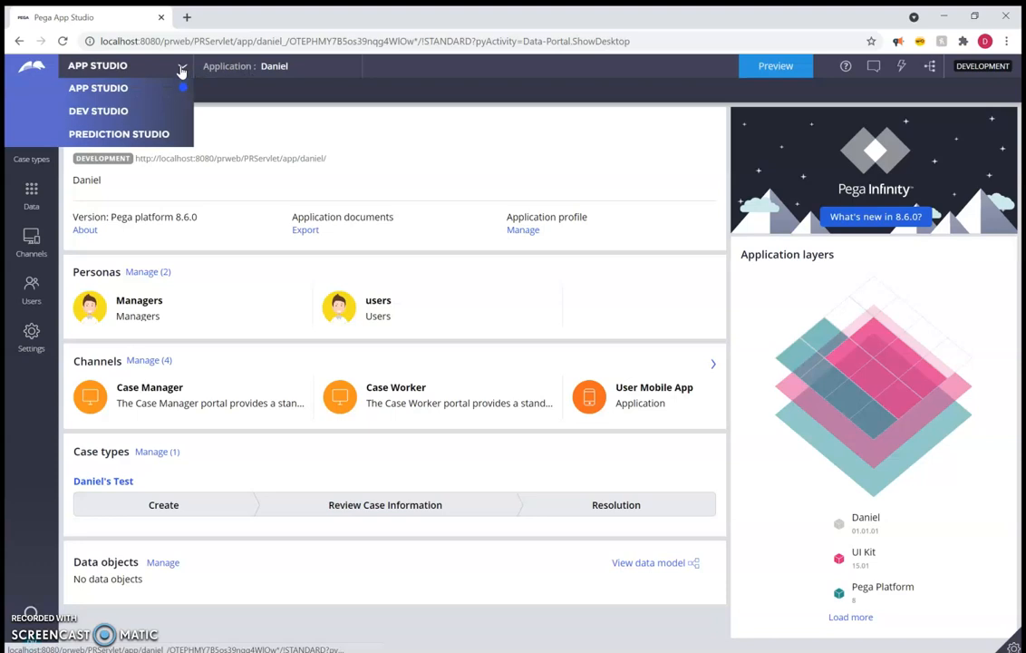
click(172, 112)
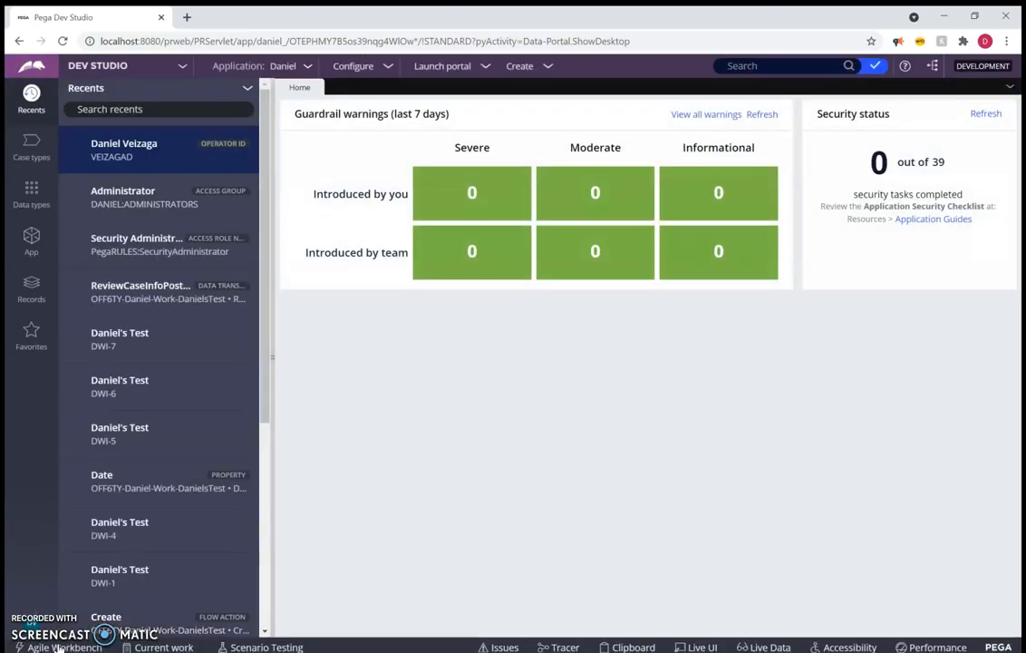
Open the Authors access group from the current operator's record and examine its default portal and Developer entry
click(44, 638)
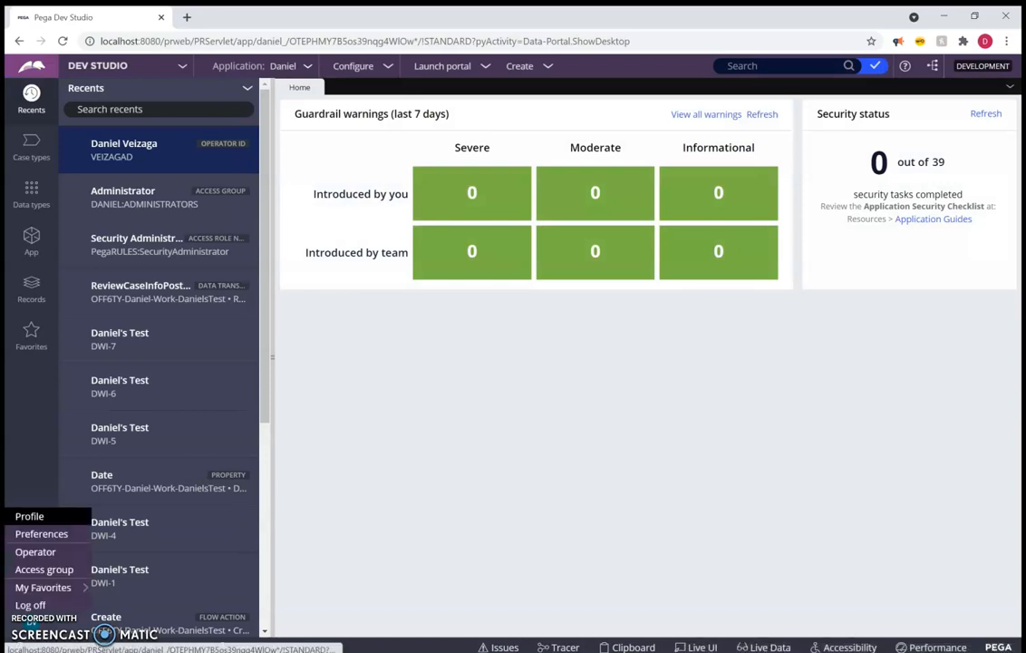
click(51, 552)
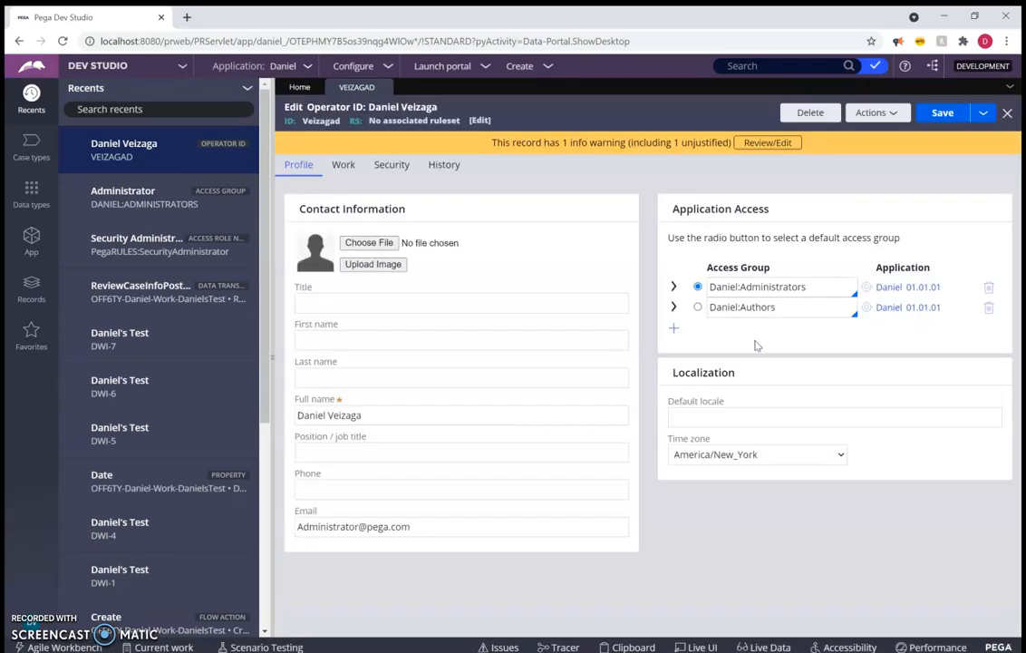
click(856, 313)
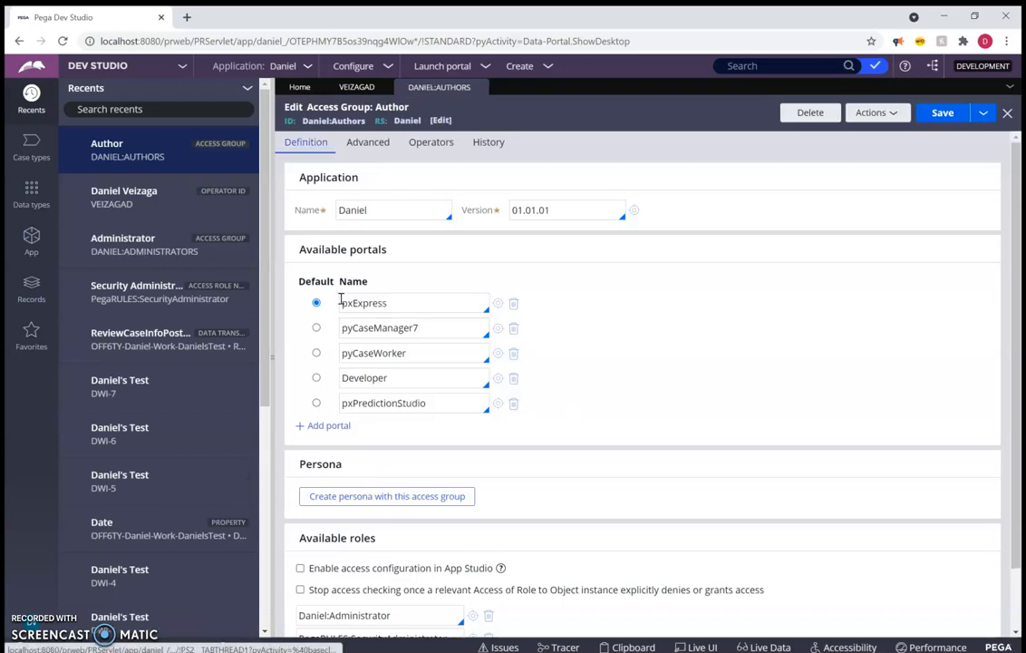
double_click(394, 300)
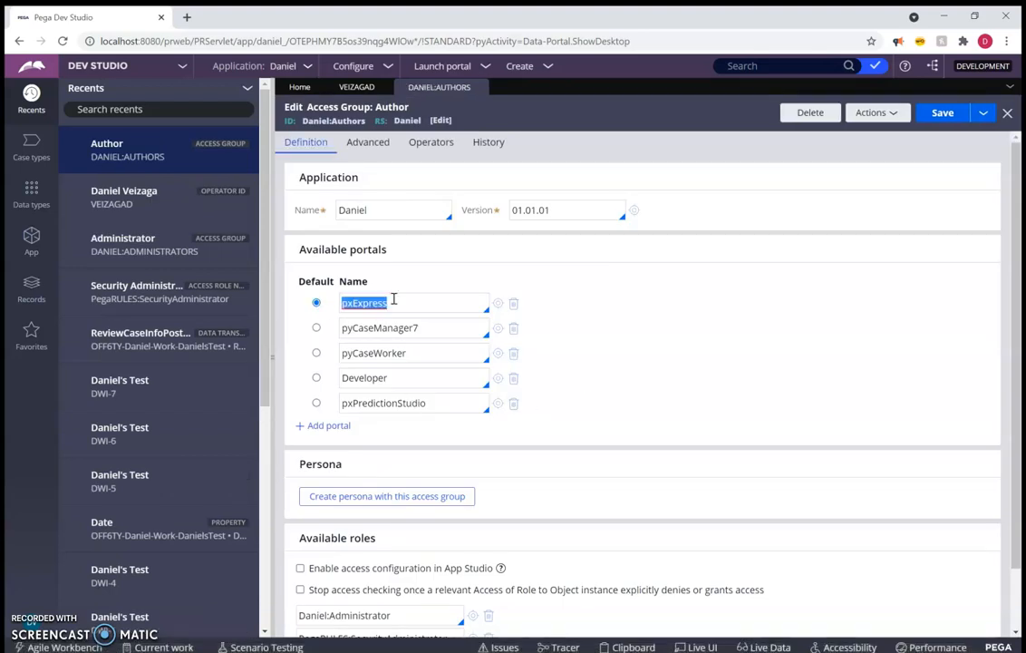
double_click(384, 379)
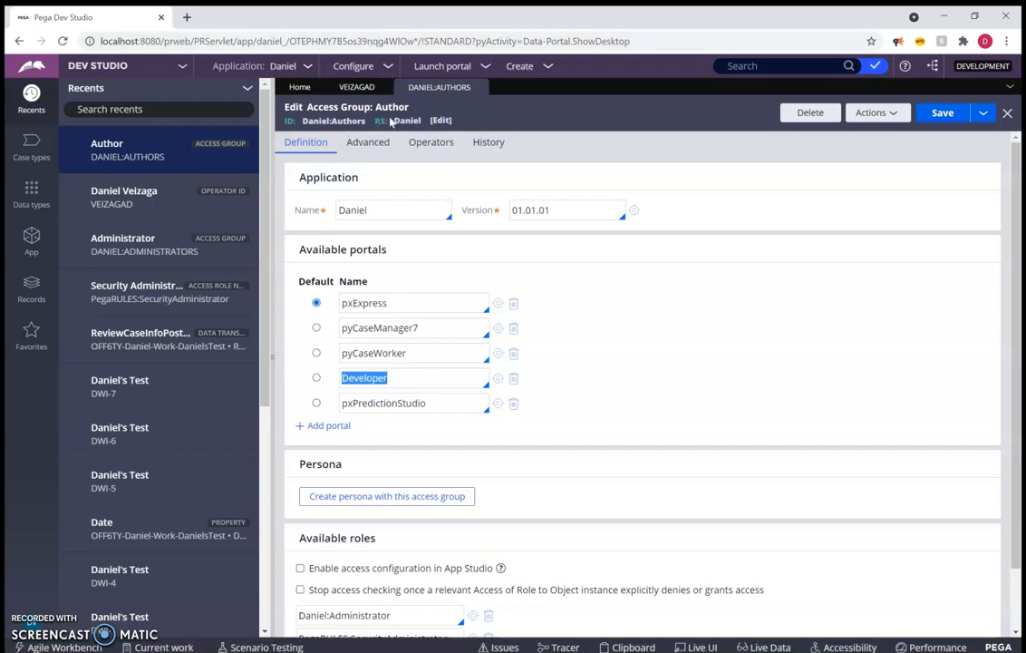
Open the Administrators access group from the operator record to compare its portals and roles, and return to the operator record
click(349, 86)
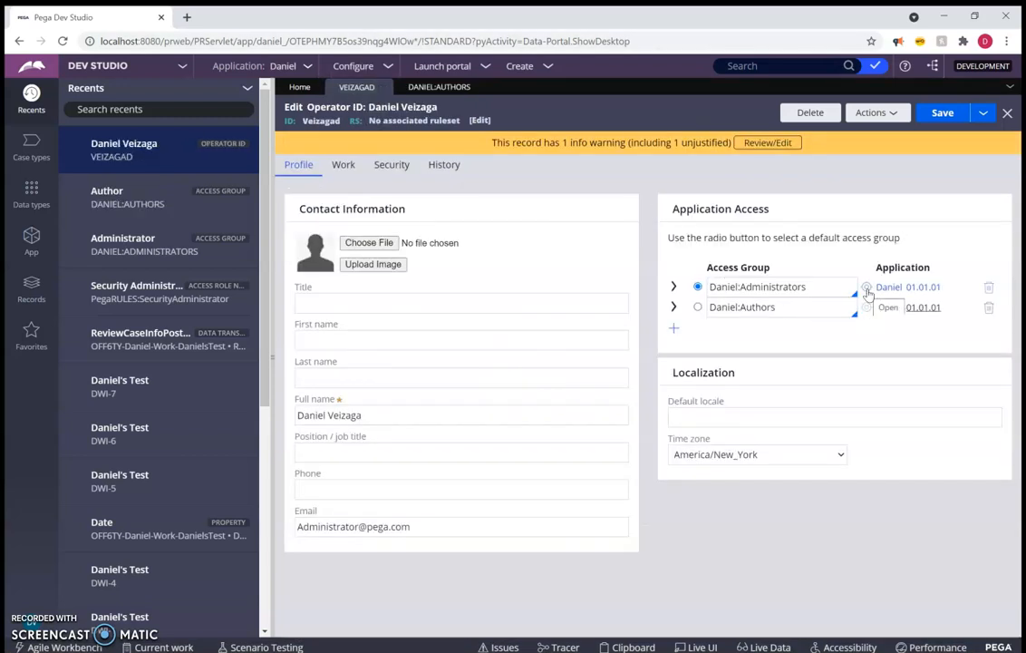
click(867, 290)
double_click(385, 325)
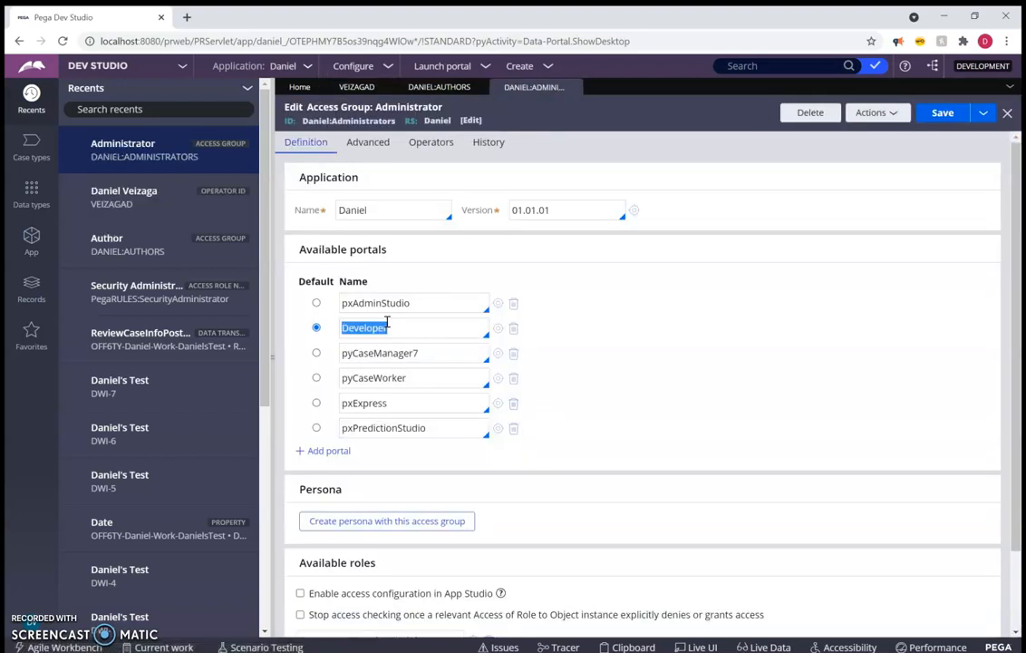
double_click(399, 409)
click(604, 190)
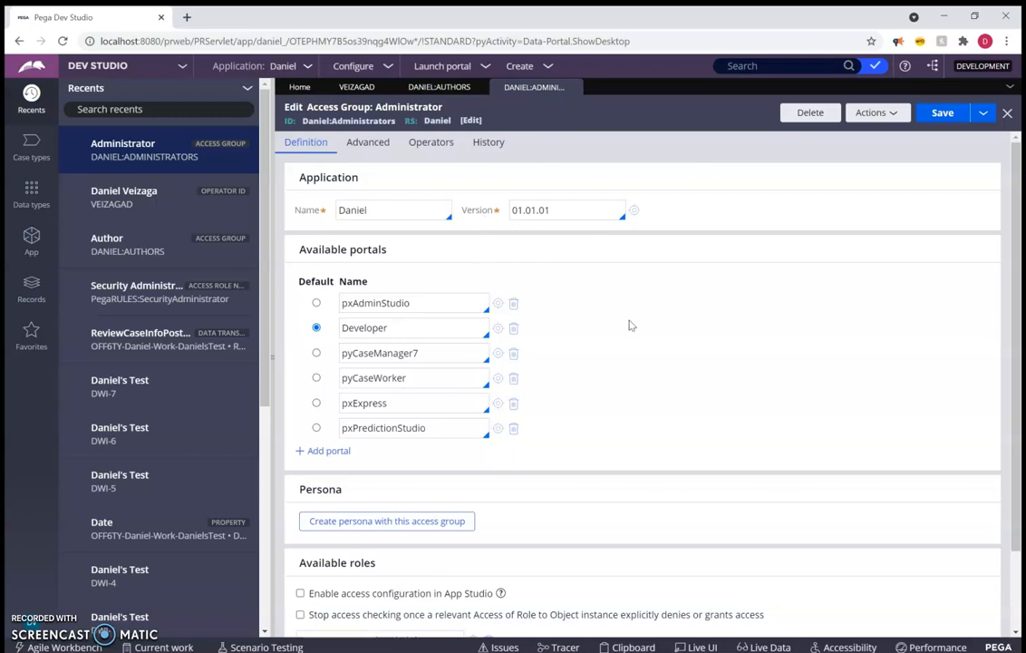
double_click(396, 212)
scroll(763, 358, down, 2)
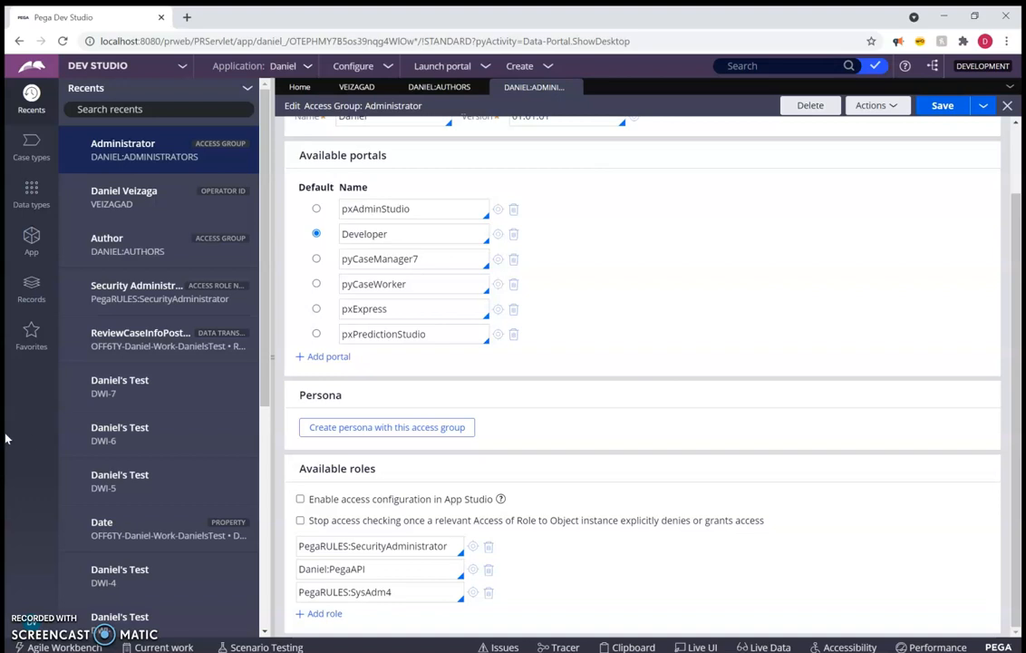
click(349, 87)
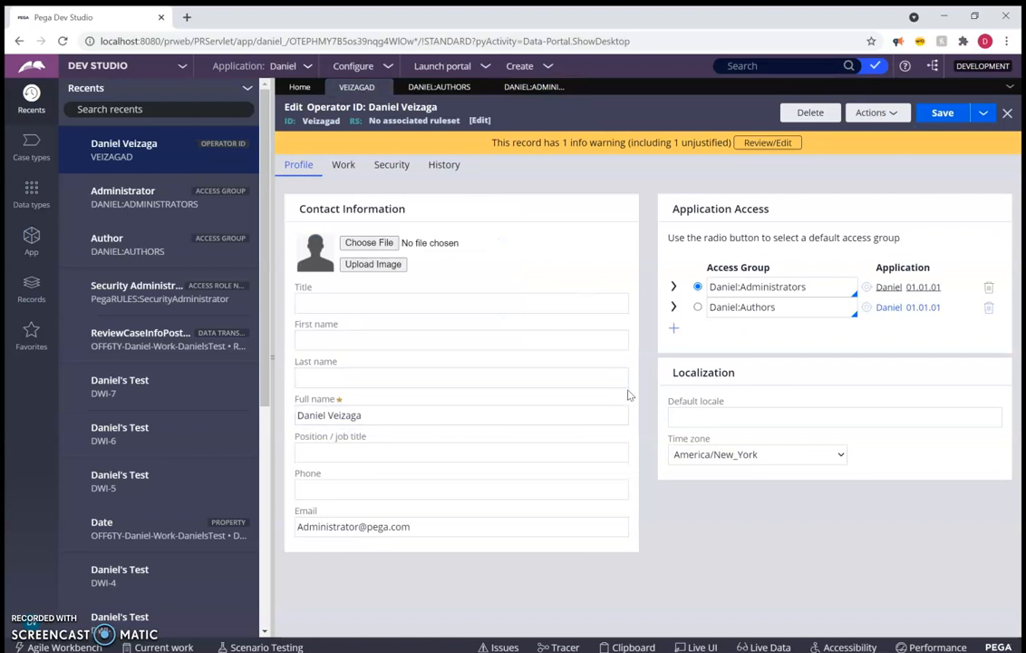